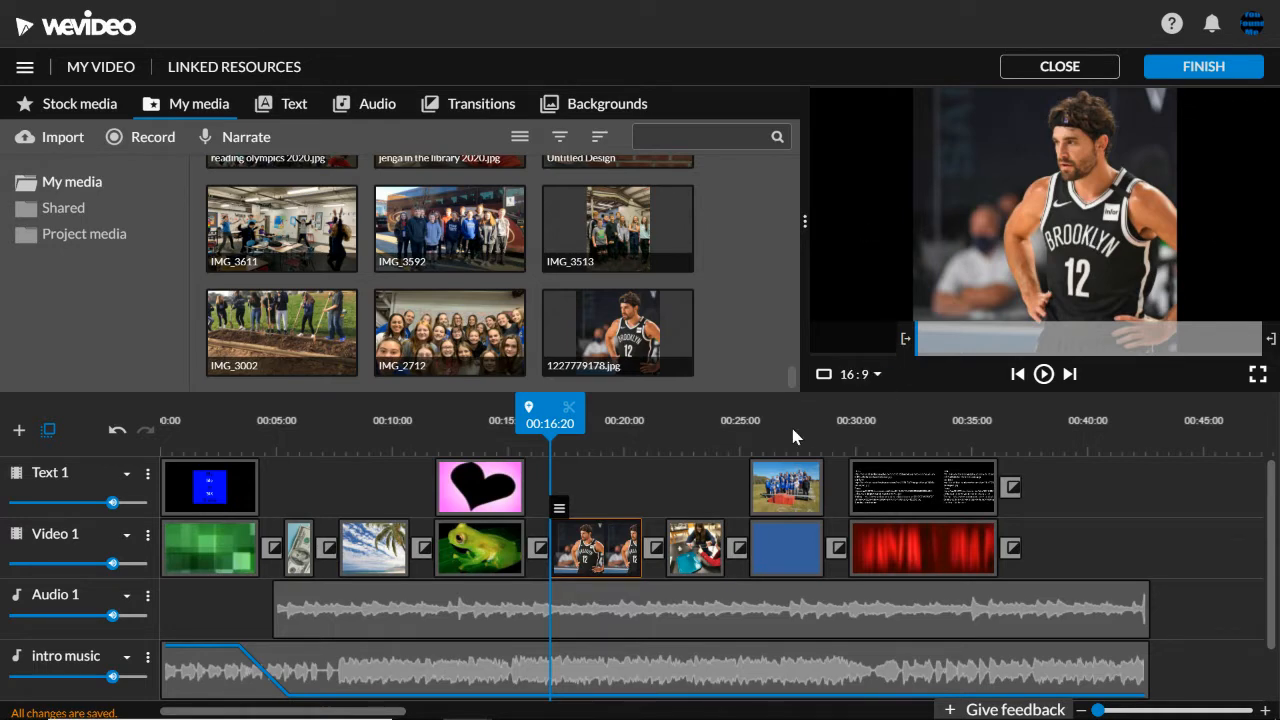
pyautogui.doubleClick(619, 556)
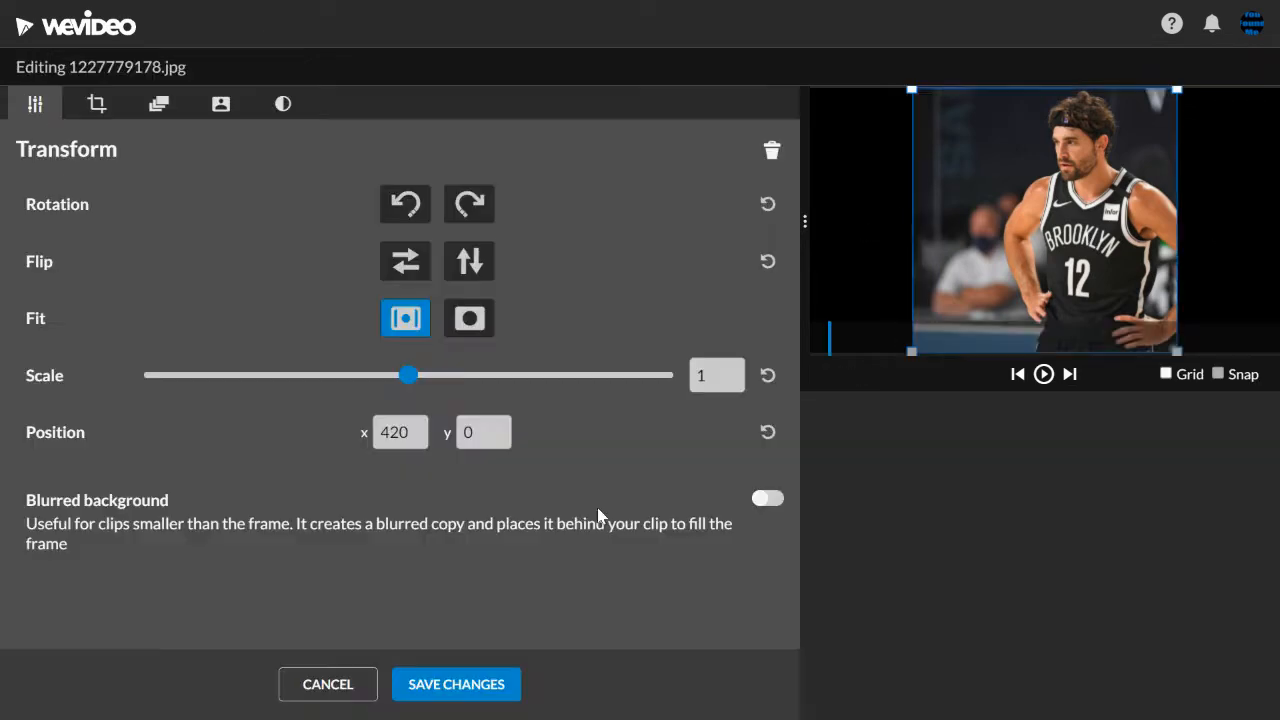
pyautogui.moveTo(411, 383); pyautogui.dragTo(486, 386)
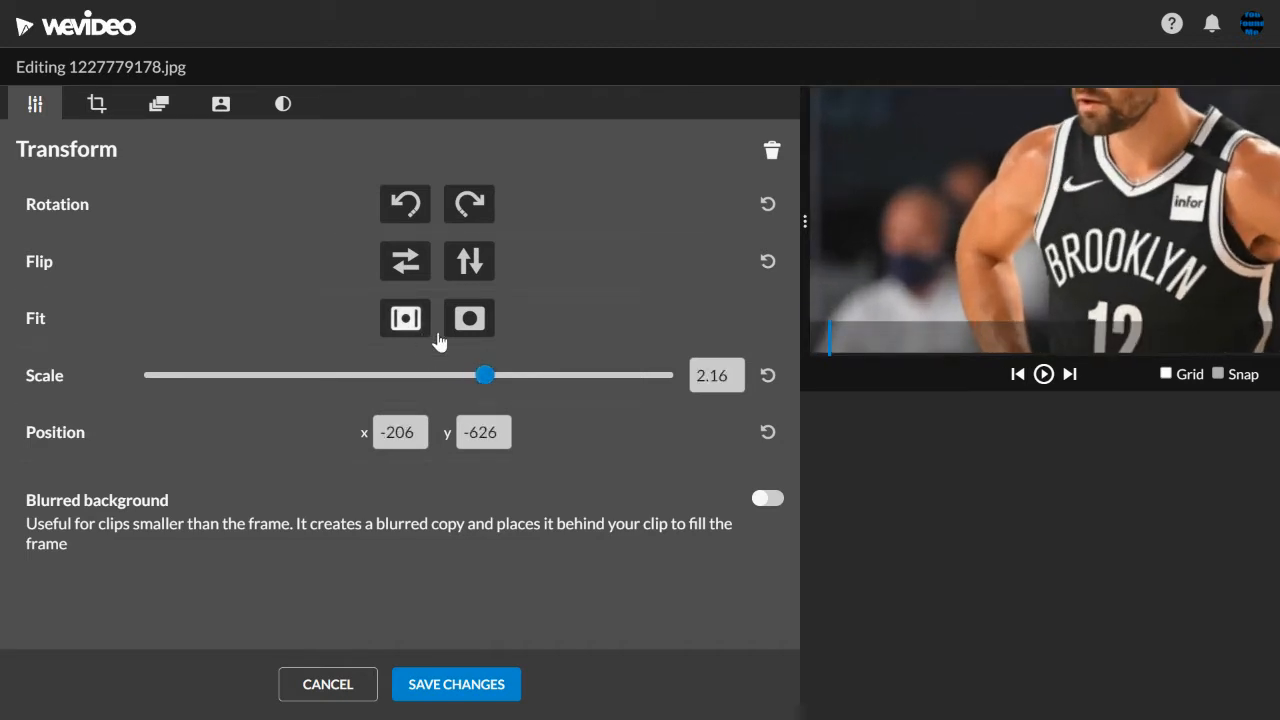
pyautogui.click(468, 320)
pyautogui.click(348, 688)
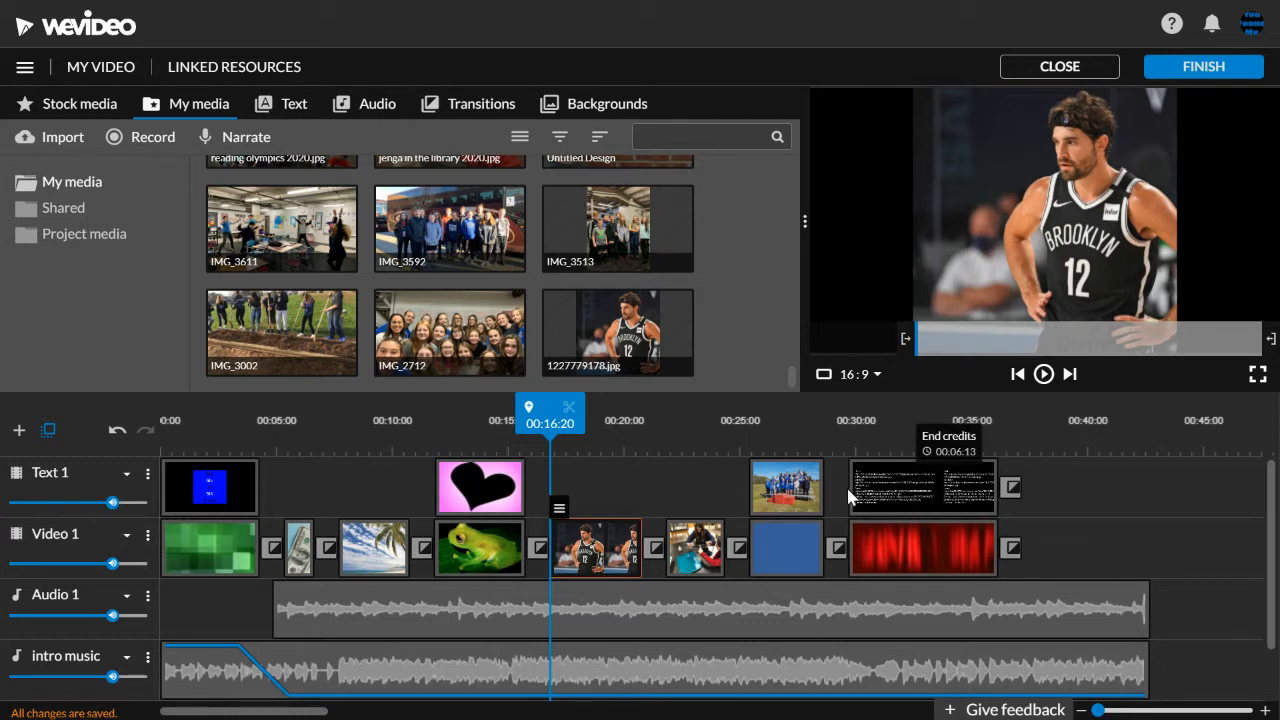
# Open the 1227779178.jpg clip on Video 1 for editing and review its crop, animation and color settings.
pyautogui.doubleClick(581, 553)
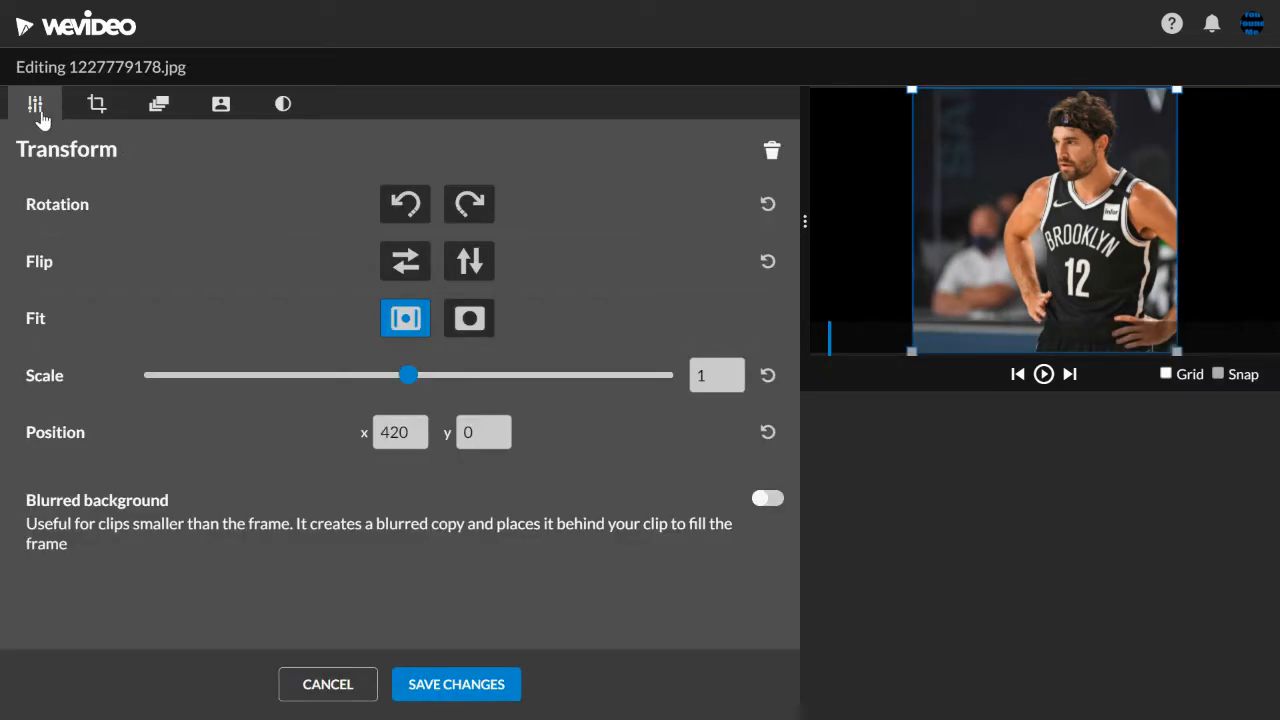
pyautogui.click(100, 104)
pyautogui.click(153, 104)
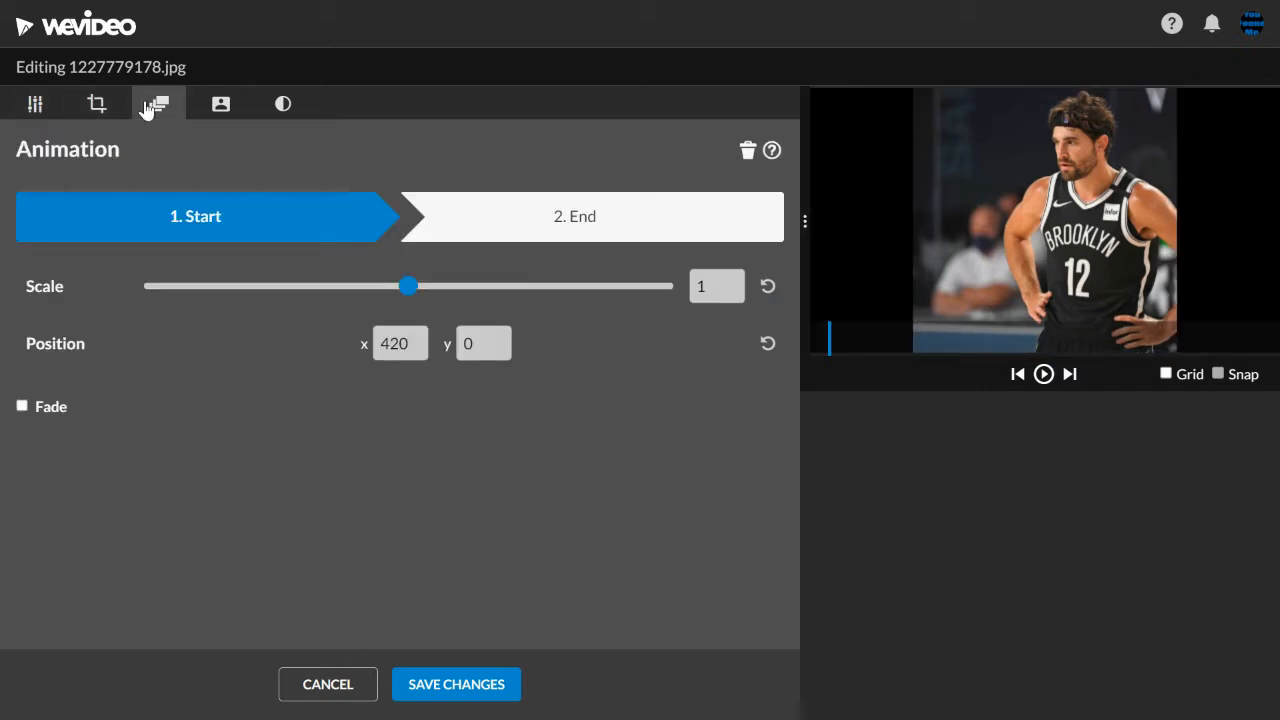
pyautogui.click(224, 106)
pyautogui.click(280, 106)
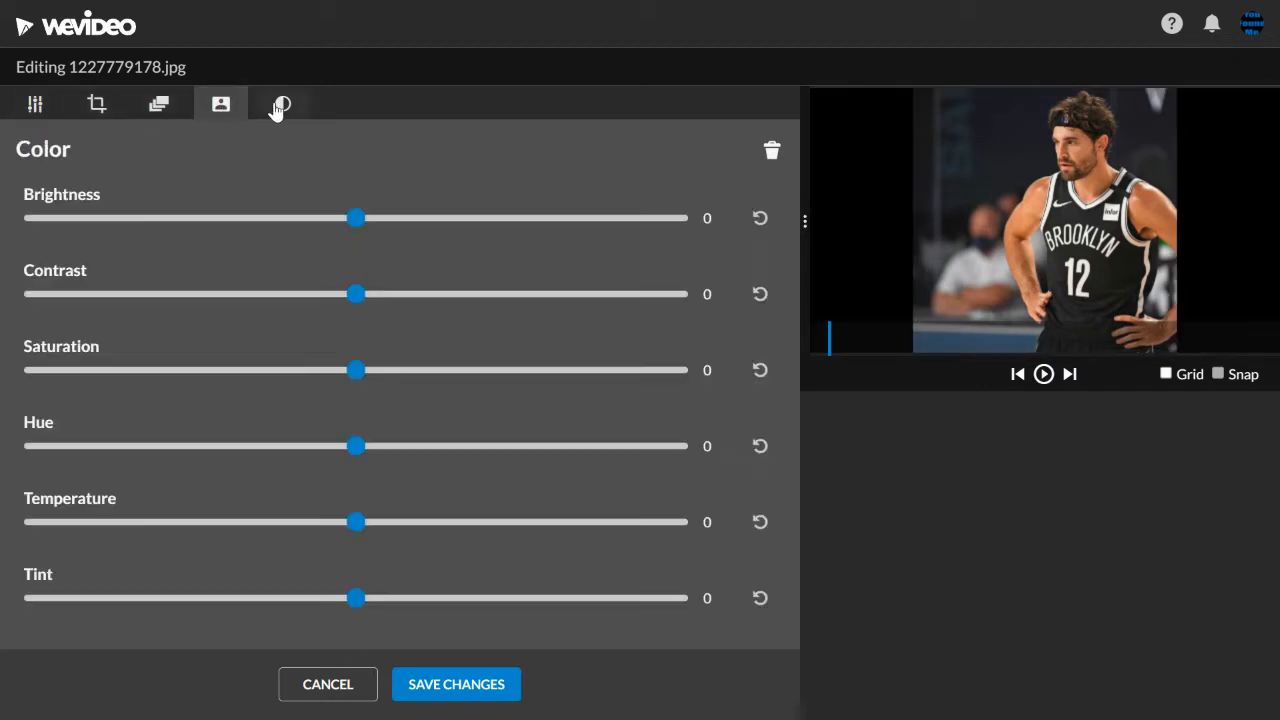
pyautogui.click(40, 118)
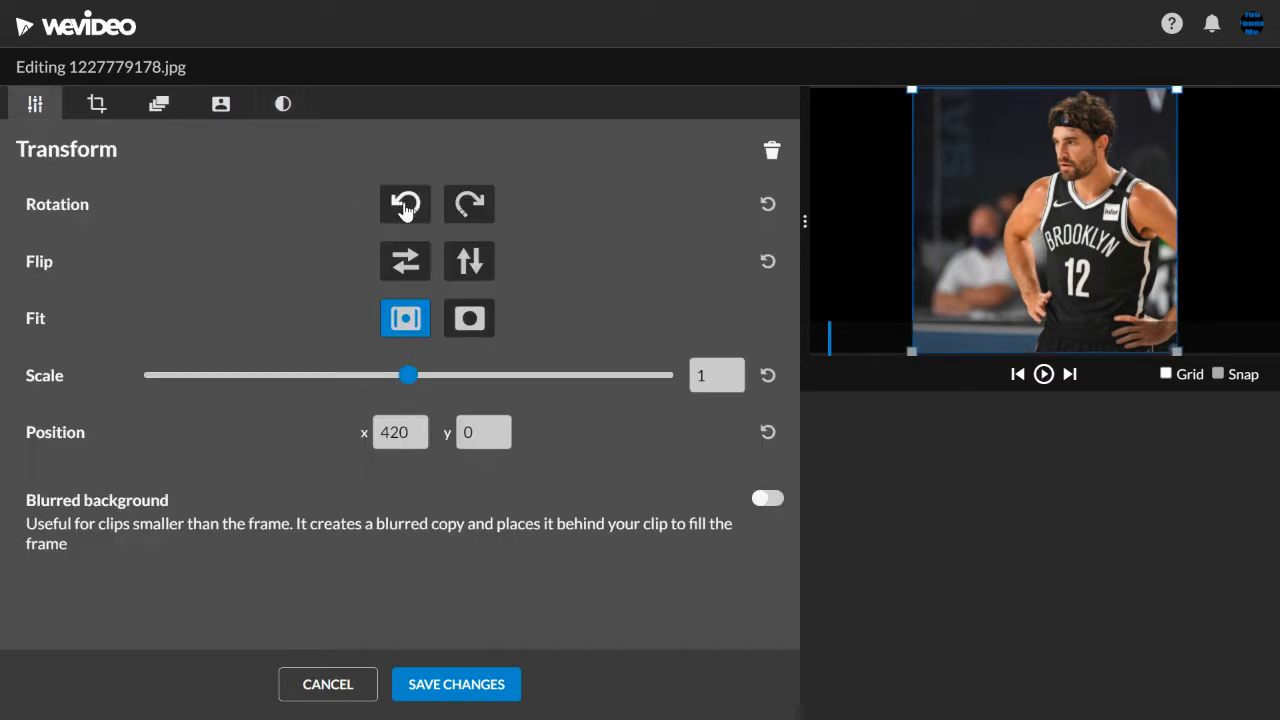
# Try rotating the photo clockwise in quarter turns through a full circle.
pyautogui.click(480, 206)
pyautogui.click(482, 208)
pyautogui.click(482, 208)
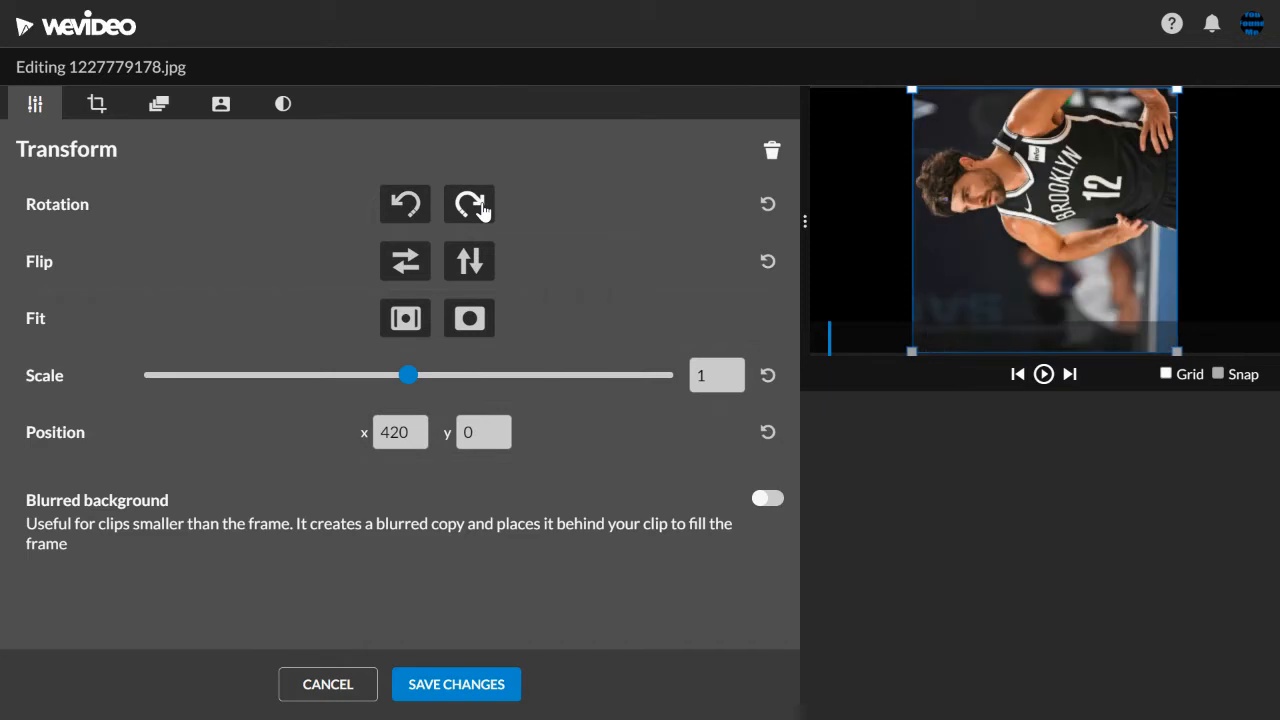
pyautogui.click(482, 208)
# Try flipping the photo horizontally and vertically with a counterclockwise turn, and reset its flip and rotation.
pyautogui.click(412, 266)
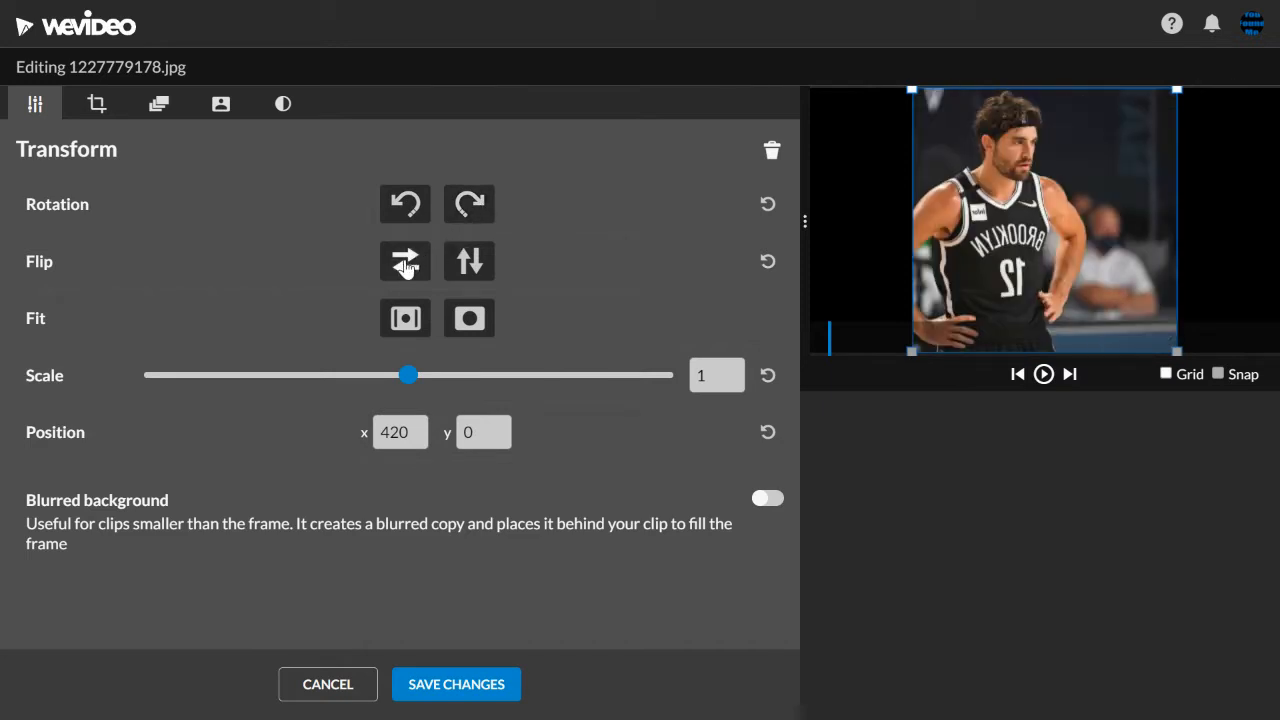
pyautogui.click(470, 261)
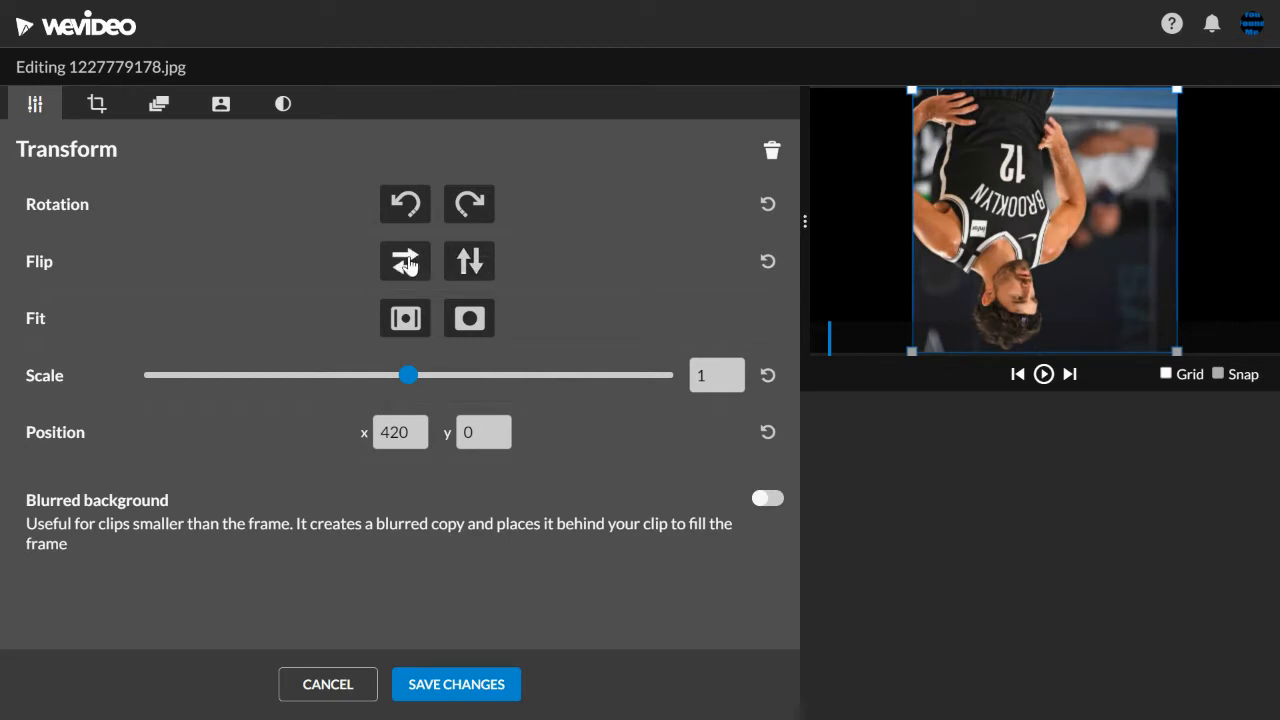
pyautogui.click(407, 206)
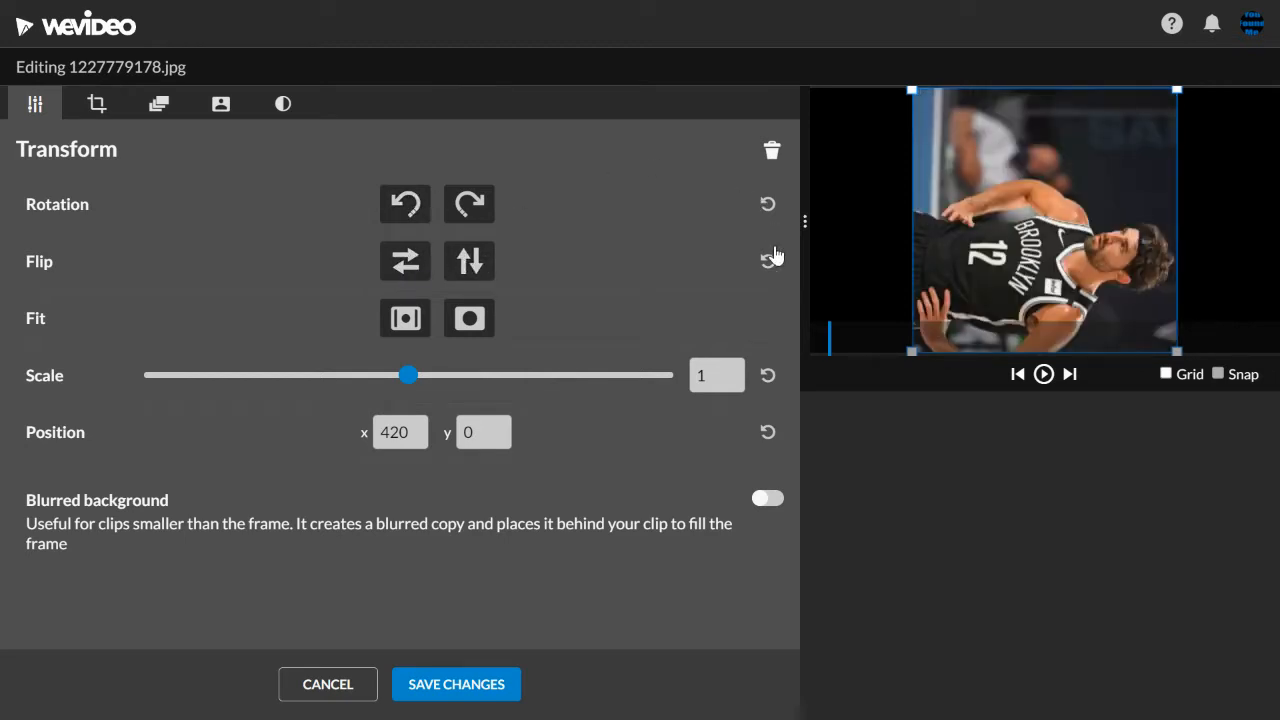
pyautogui.click(768, 261)
pyautogui.click(767, 205)
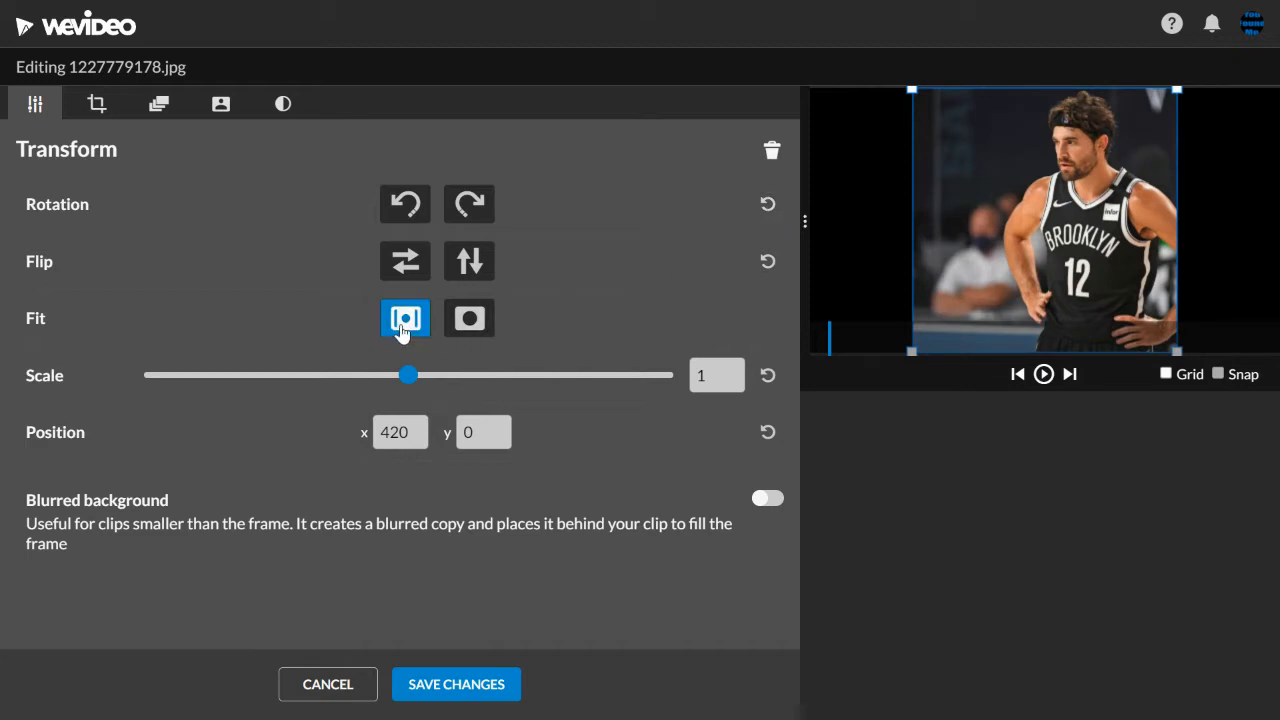
# Try filling the frame with the photo, repositioned to about x 8, y -85, and restore the fit that shows the whole image.
pyautogui.click(476, 326)
pyautogui.moveTo(1072, 163); pyautogui.dragTo(1074, 244)
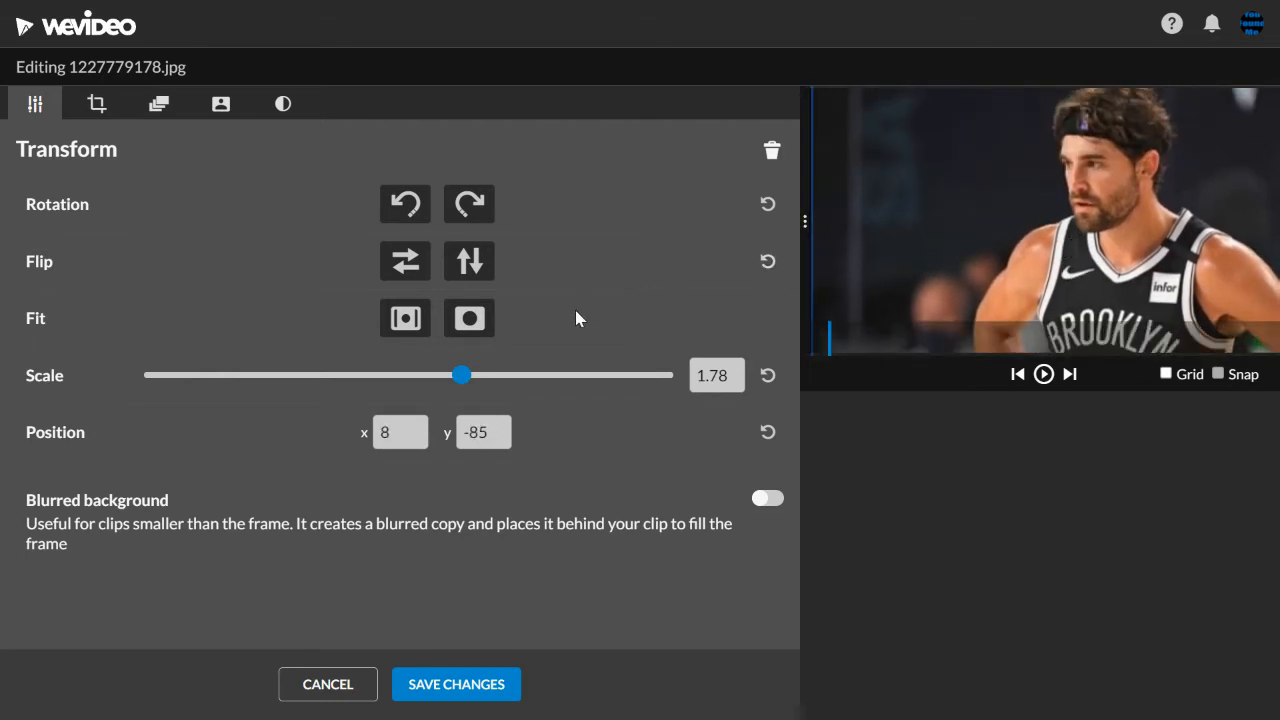
pyautogui.click(407, 320)
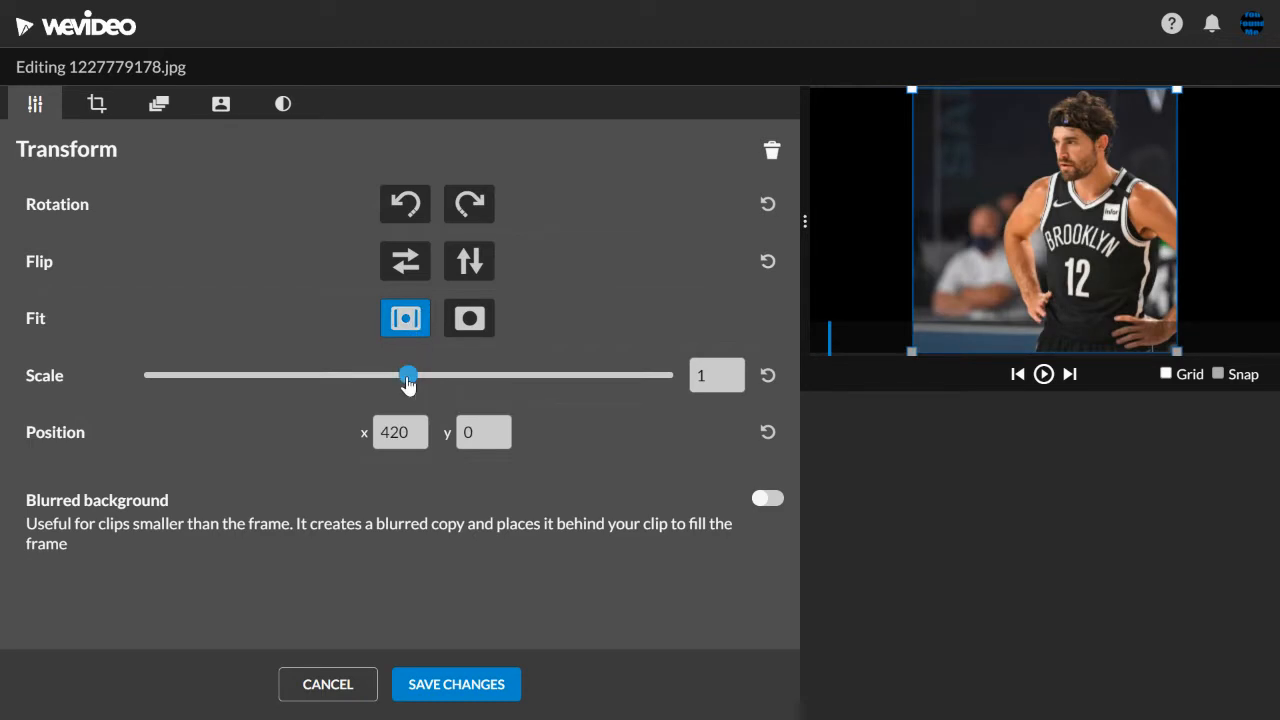
# Try scaling the photo to about 2.16 at position x -157, y -945, and restore the whole-image fit.
pyautogui.moveTo(408, 378); pyautogui.dragTo(486, 378)
pyautogui.moveTo(980, 268); pyautogui.dragTo(1000, 155)
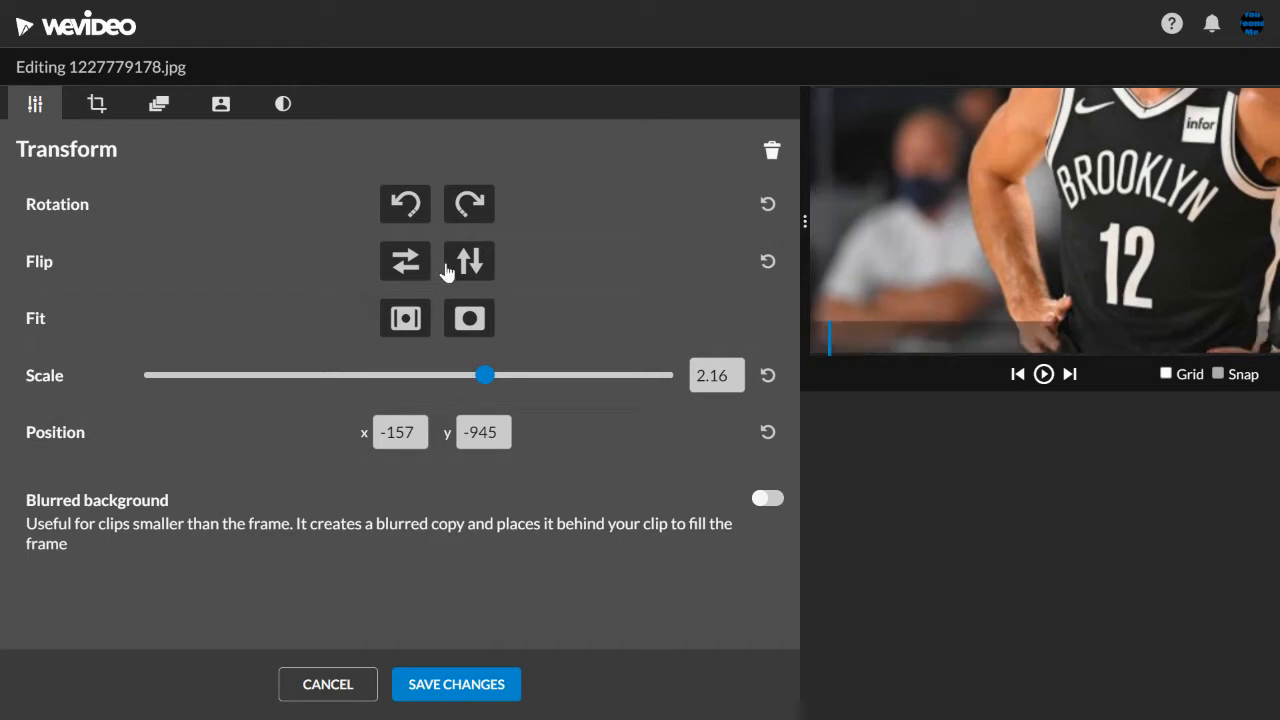
pyautogui.click(462, 319)
pyautogui.click(423, 329)
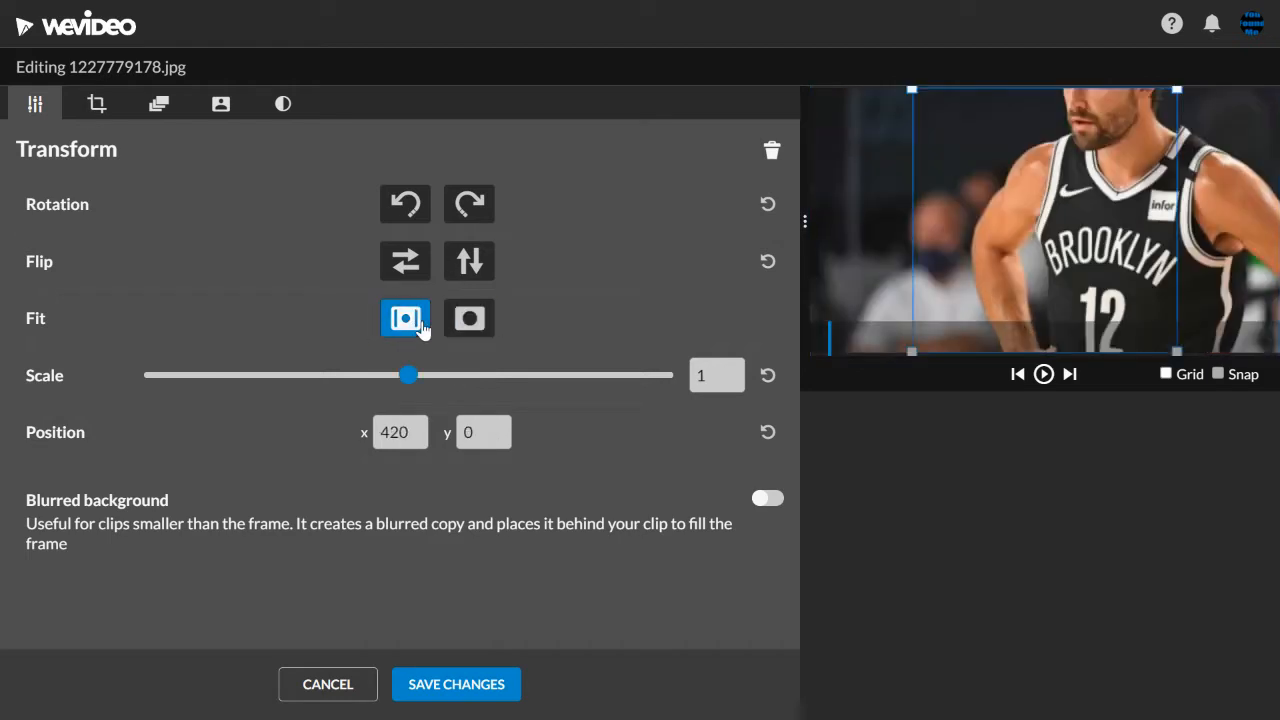
# Crop about 5 off the photo's top and 405 off its bottom, keeping the full width, and save the changes.
pyautogui.click(104, 106)
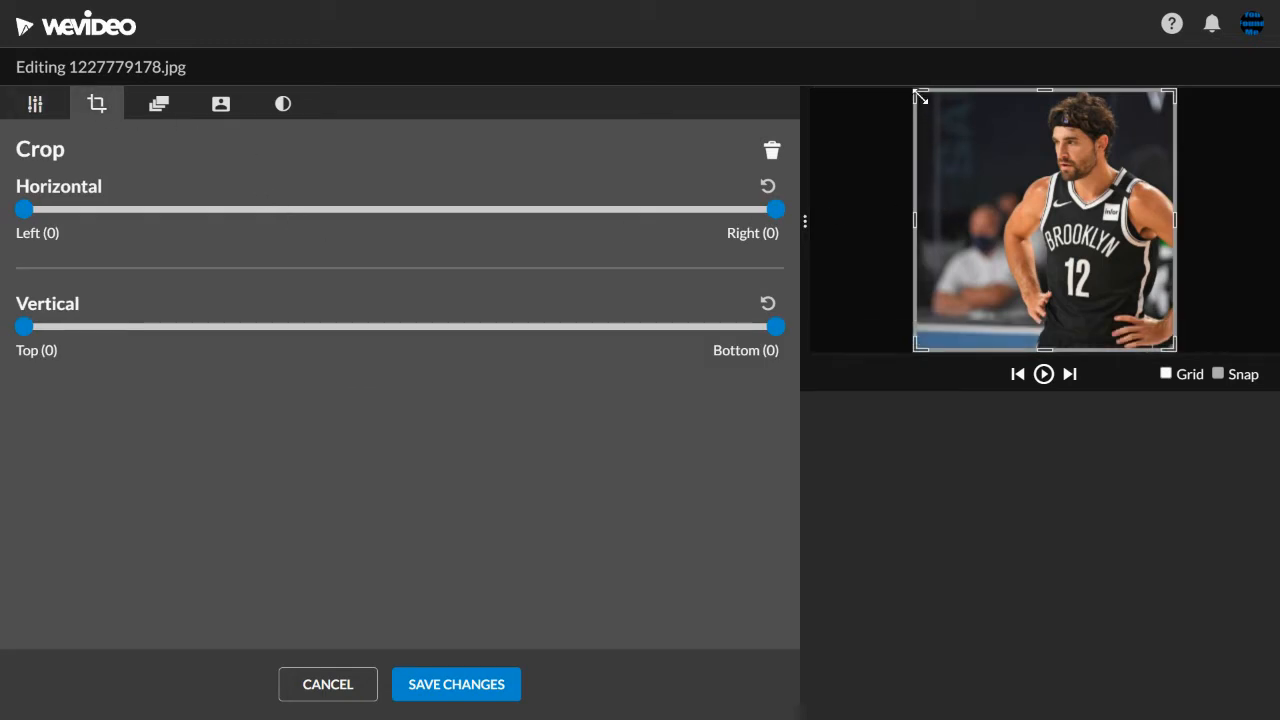
pyautogui.moveTo(914, 93); pyautogui.dragTo(977, 154)
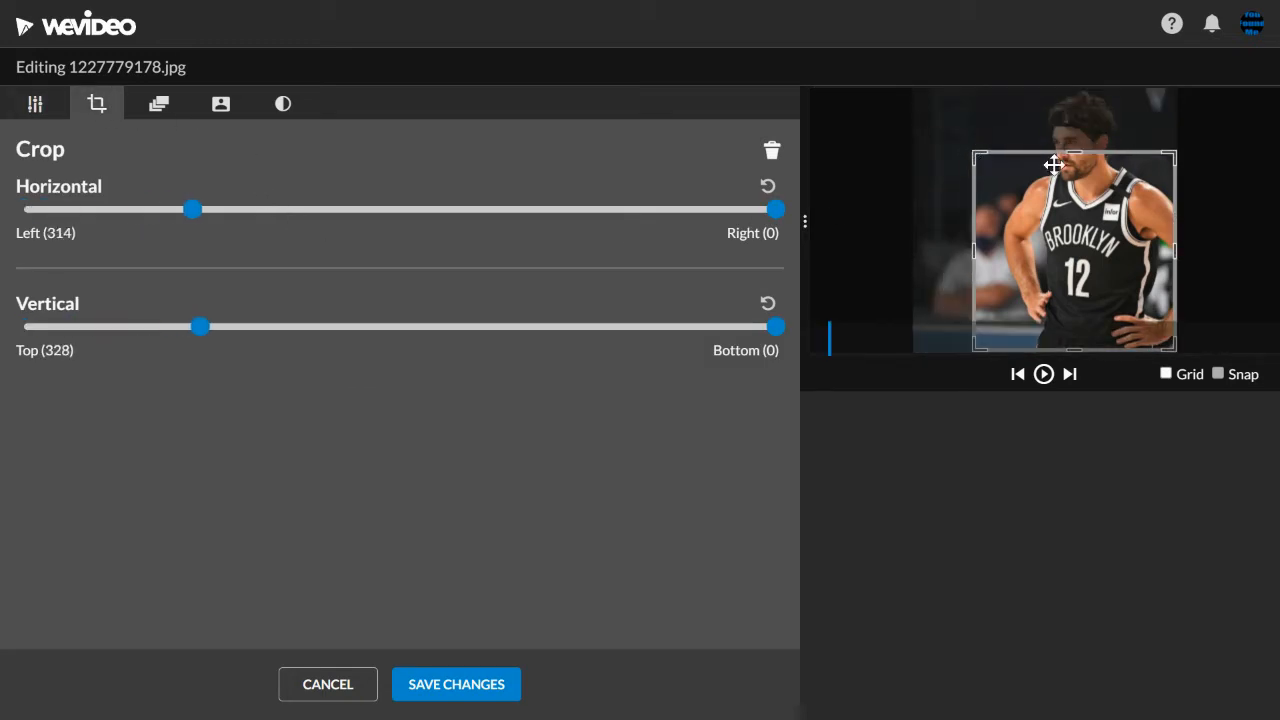
pyautogui.moveTo(1076, 157); pyautogui.dragTo(1076, 81)
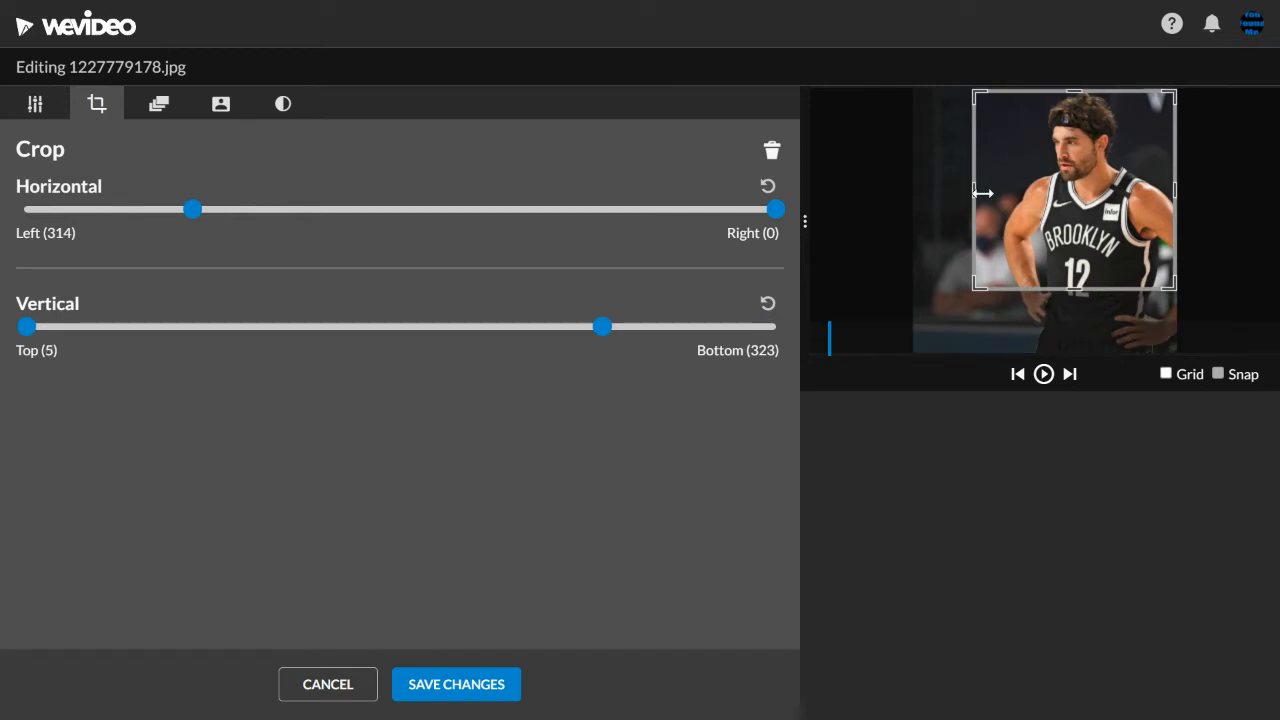
pyautogui.moveTo(970, 190); pyautogui.dragTo(909, 186)
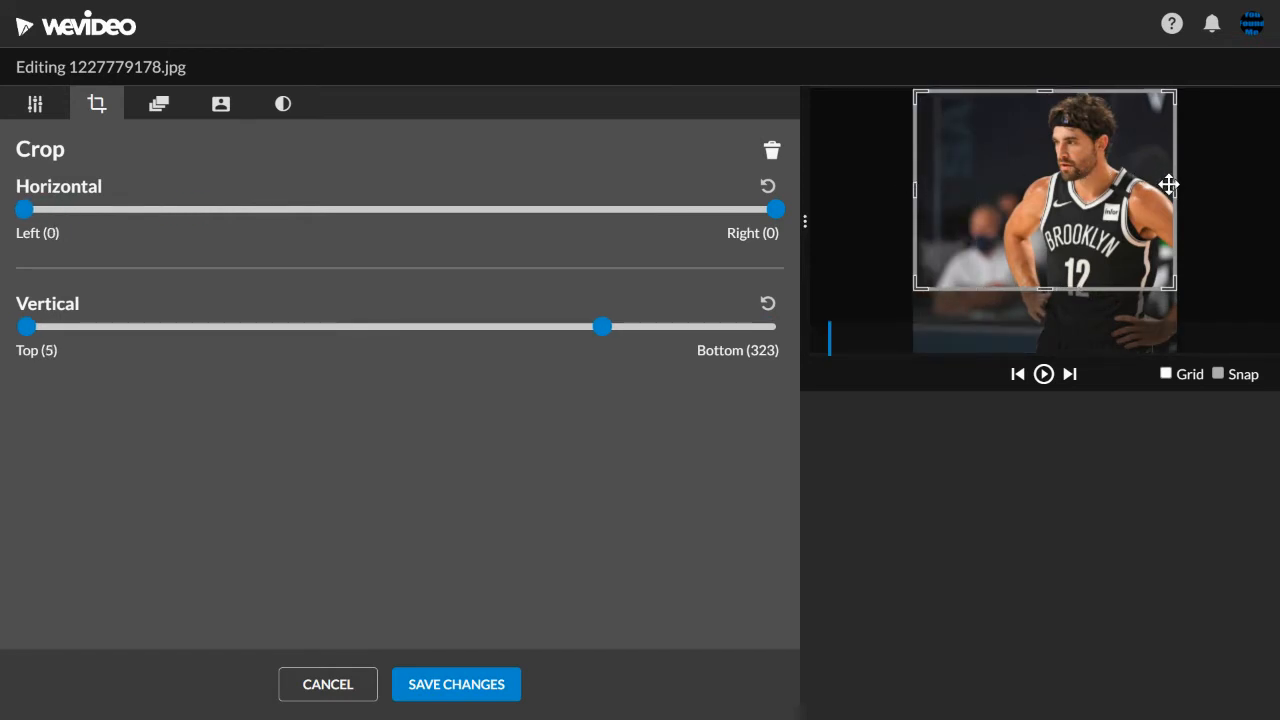
pyautogui.moveTo(1050, 289); pyautogui.dragTo(1050, 272)
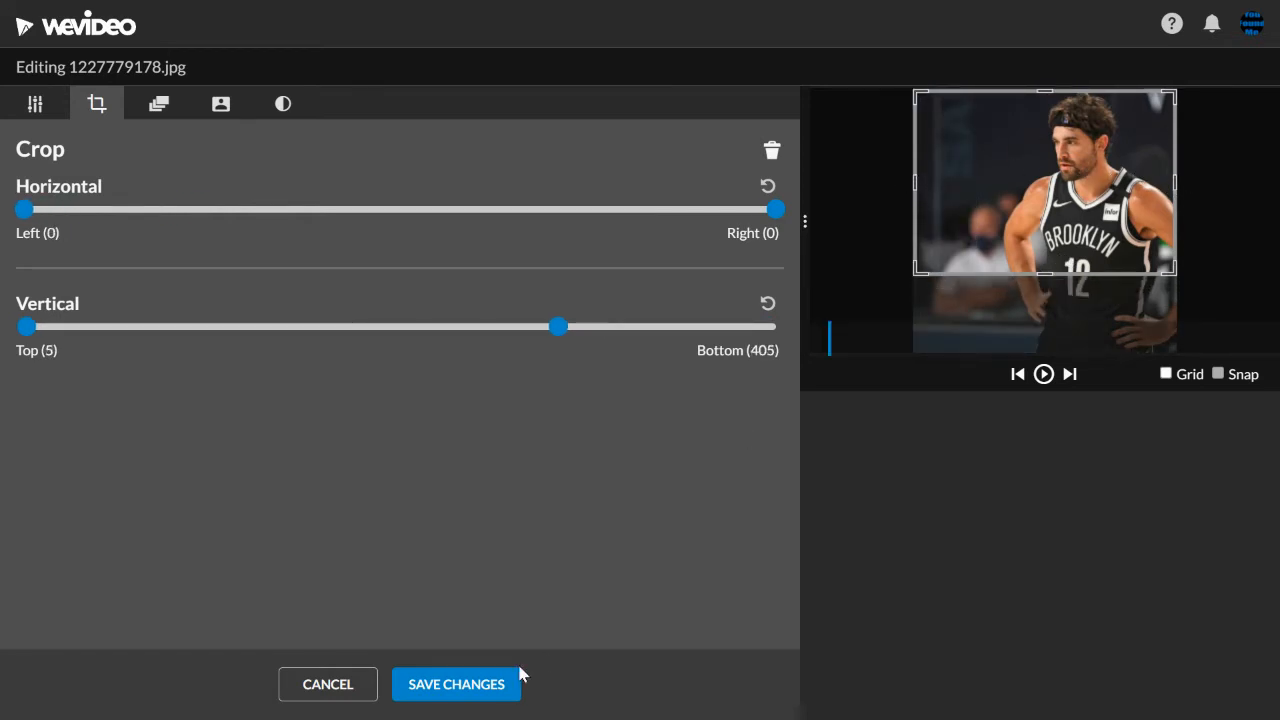
pyautogui.click(443, 681)
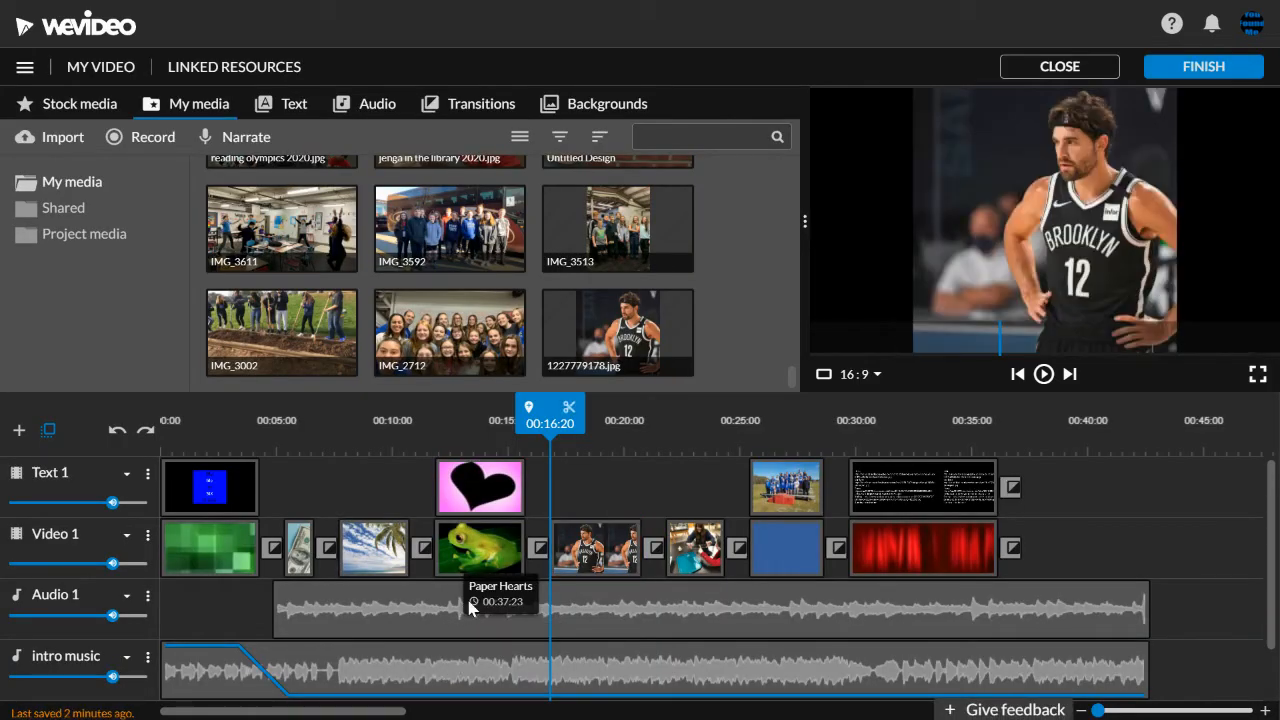
# Delete the photo clip from the Video 1 track and undo the deletion.
pyautogui.press('Delete')
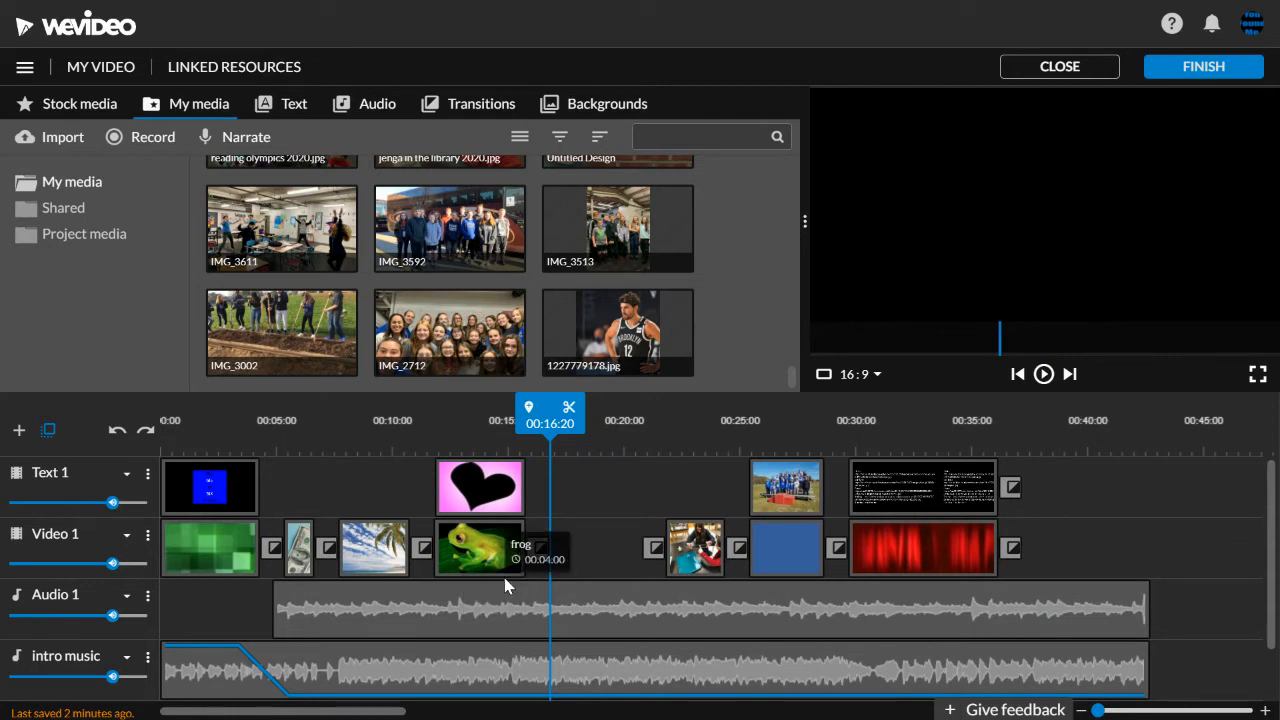
pyautogui.hotkey('ctrl', 'z')
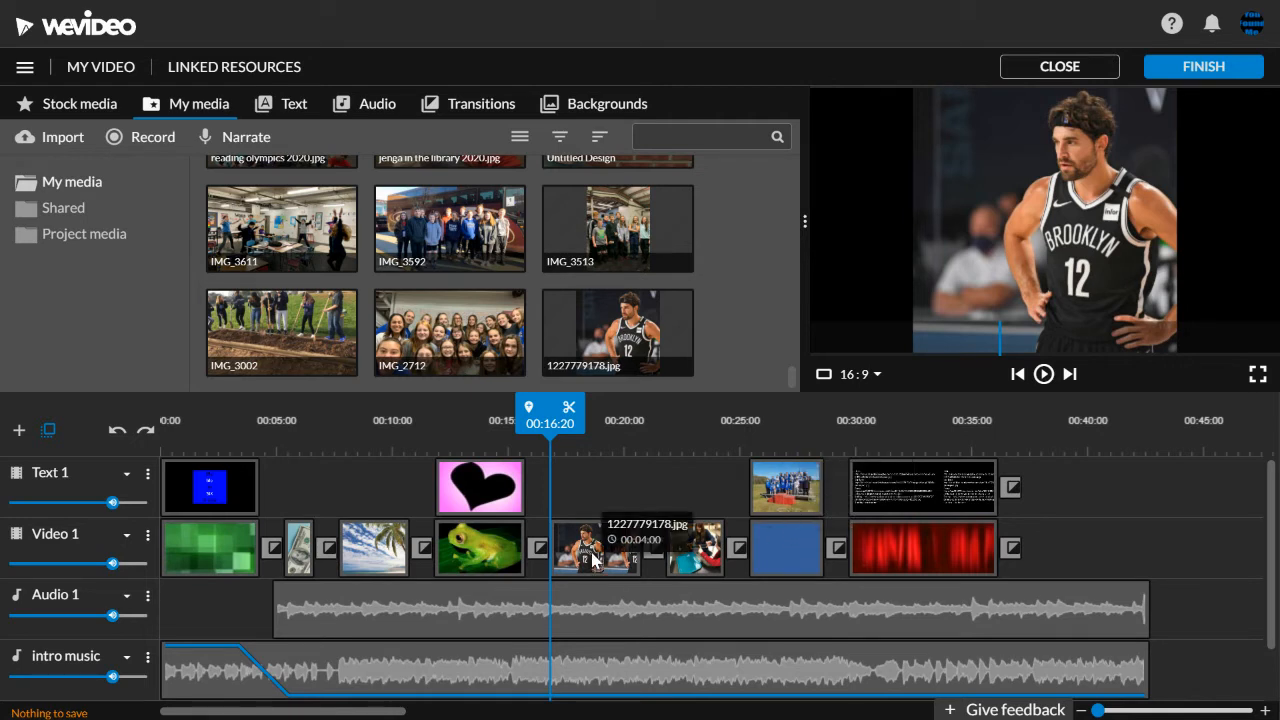
# Move the photo clip from Video 1 straight up onto the Text 1 track, starting at 00:16:20.
pyautogui.moveTo(594, 559); pyautogui.dragTo(590, 500)
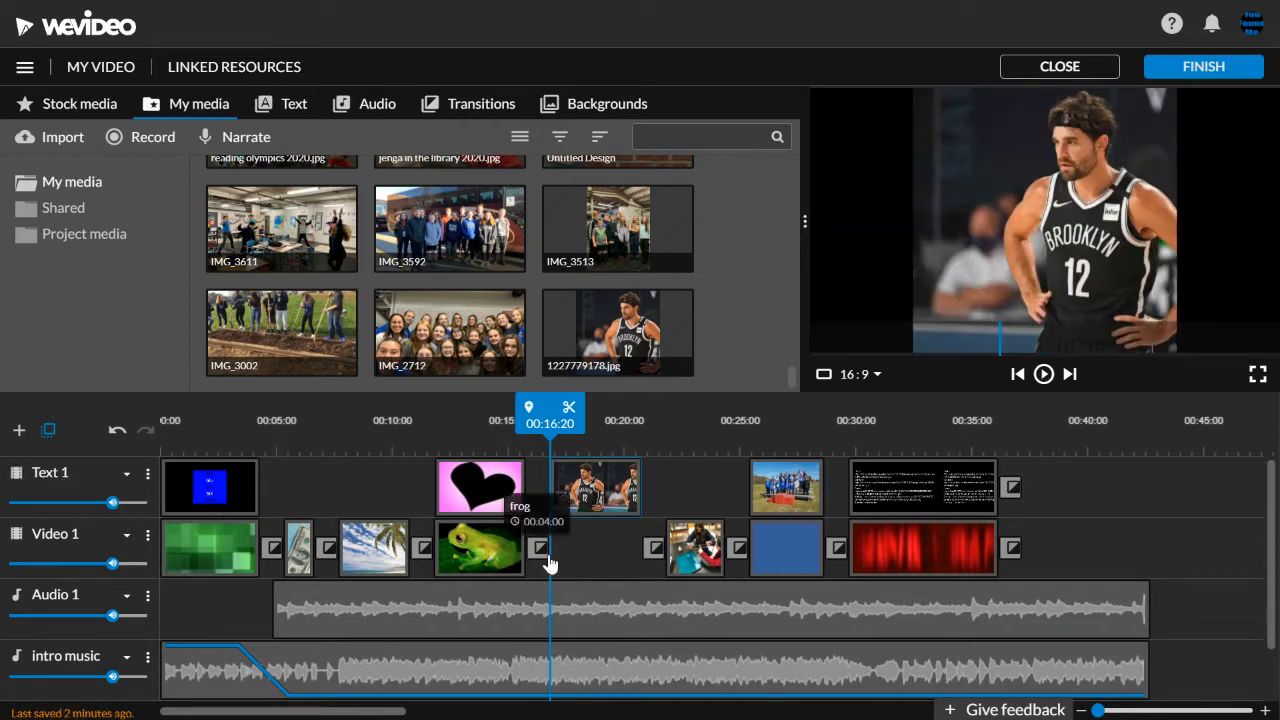
# Try the Black solid, trimmed to fit, beneath the photo on Video 1, and delete it.
pyautogui.click(605, 110)
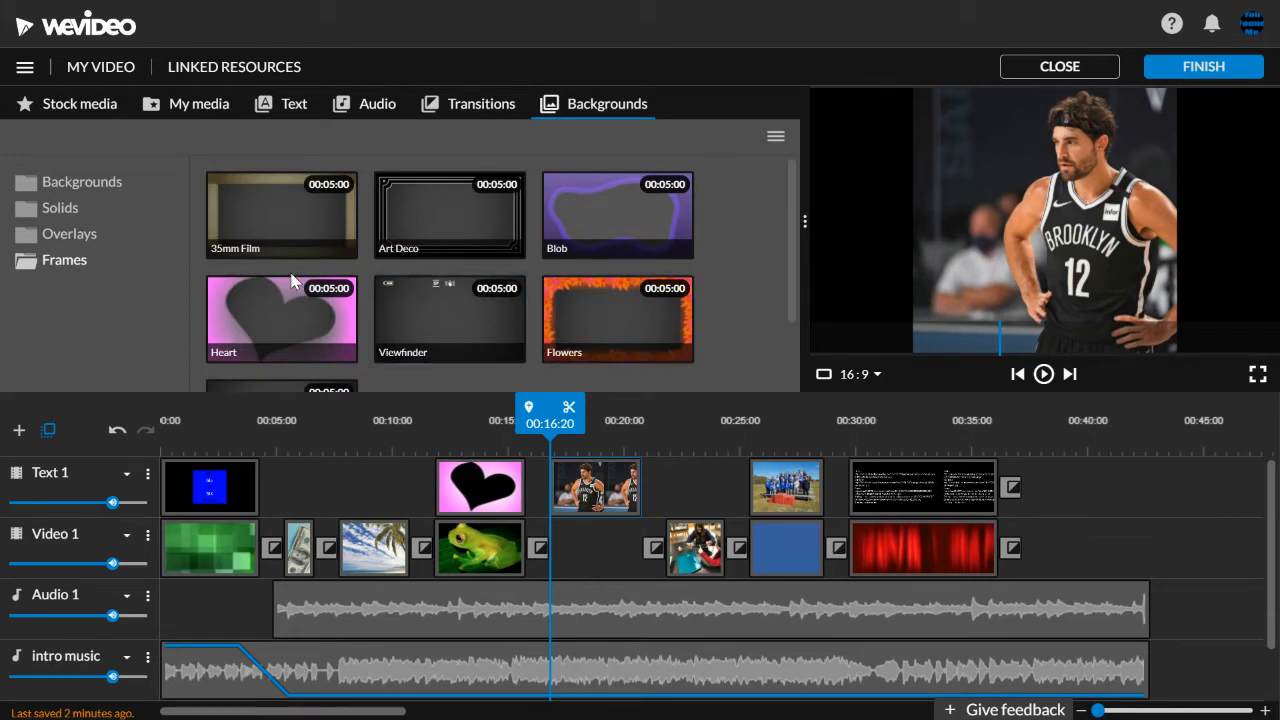
pyautogui.click(60, 208)
pyautogui.moveTo(274, 231); pyautogui.dragTo(578, 557)
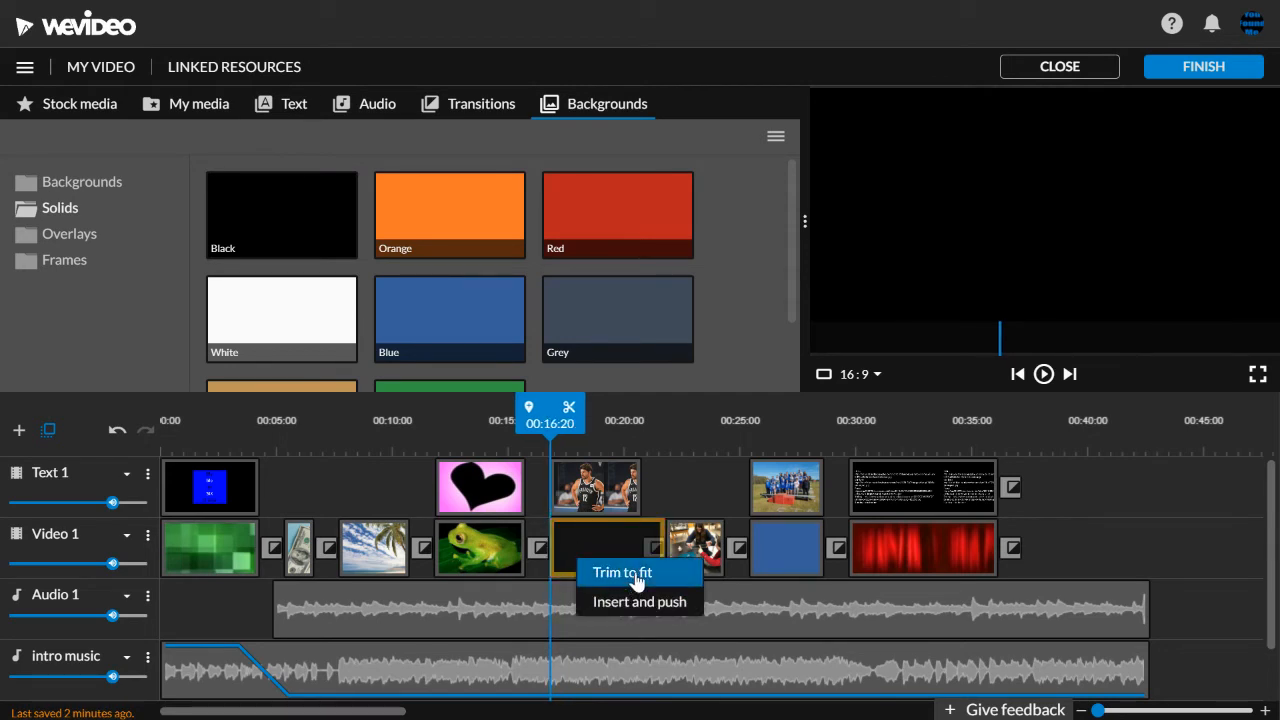
pyautogui.click(628, 572)
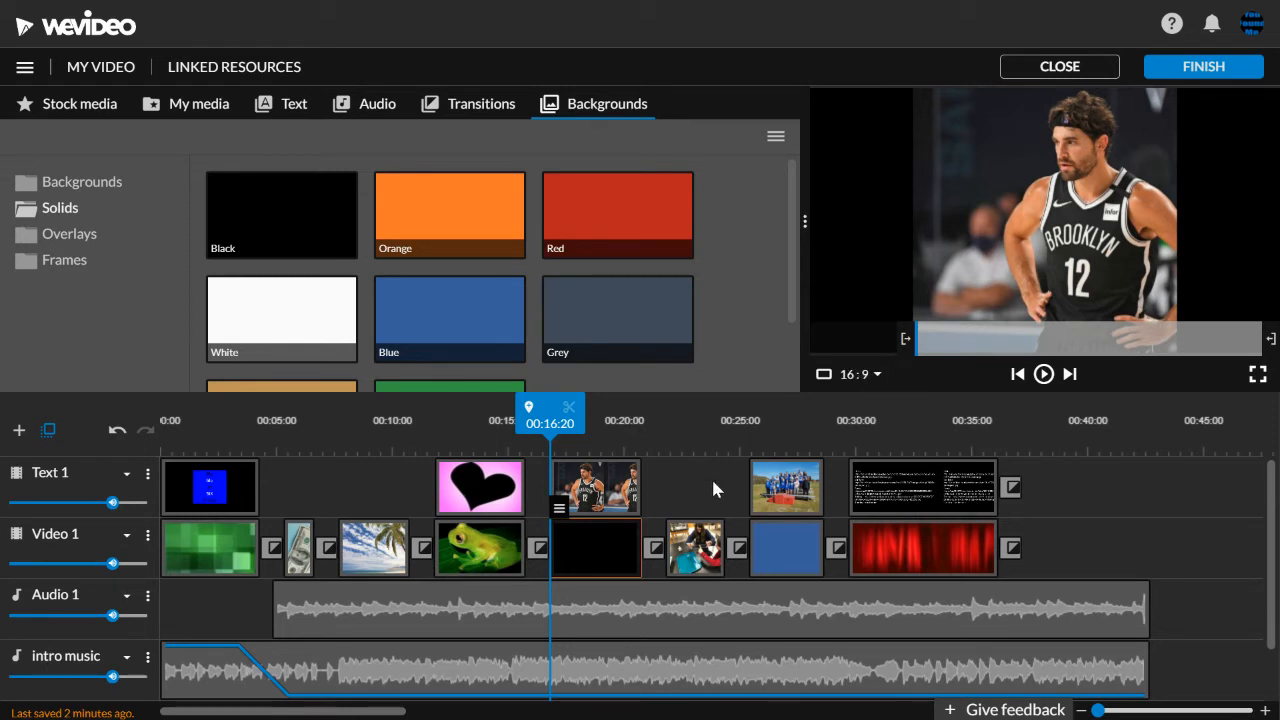
pyautogui.press('Delete')
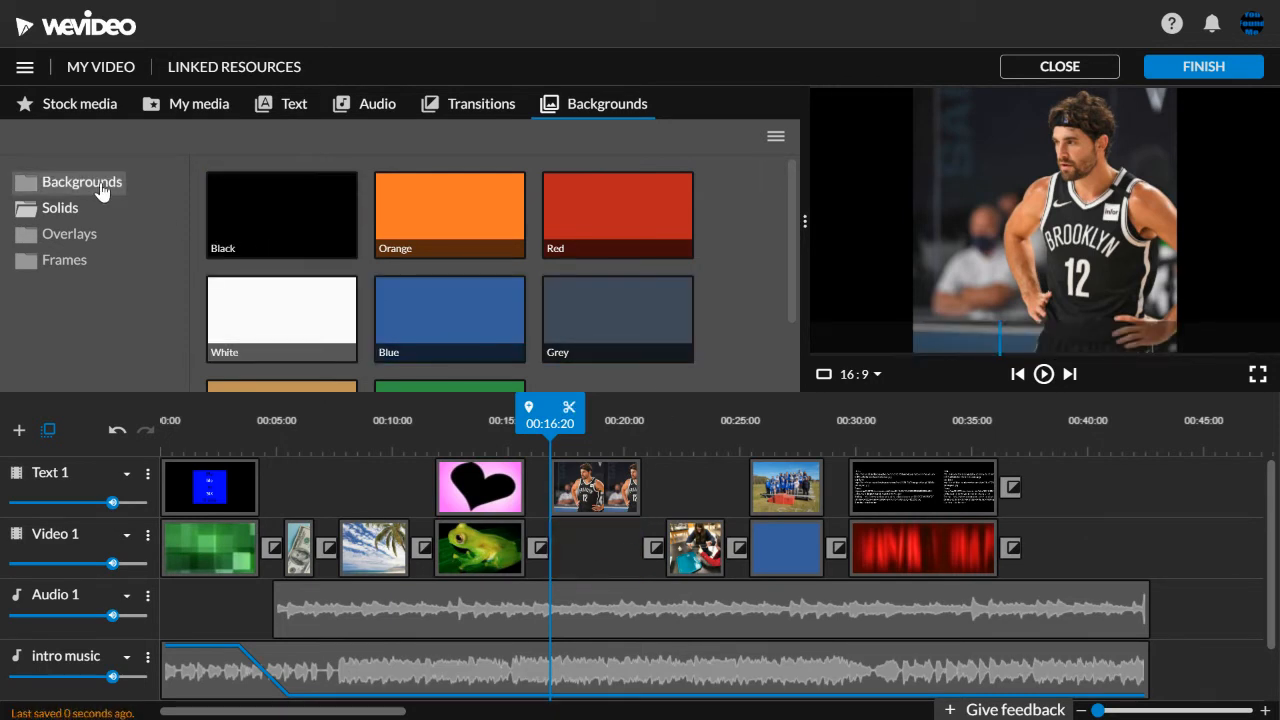
# Place the White Streaks background, trimmed to fit, beneath the photo on Video 1 and play back the result.
pyautogui.click(24, 188)
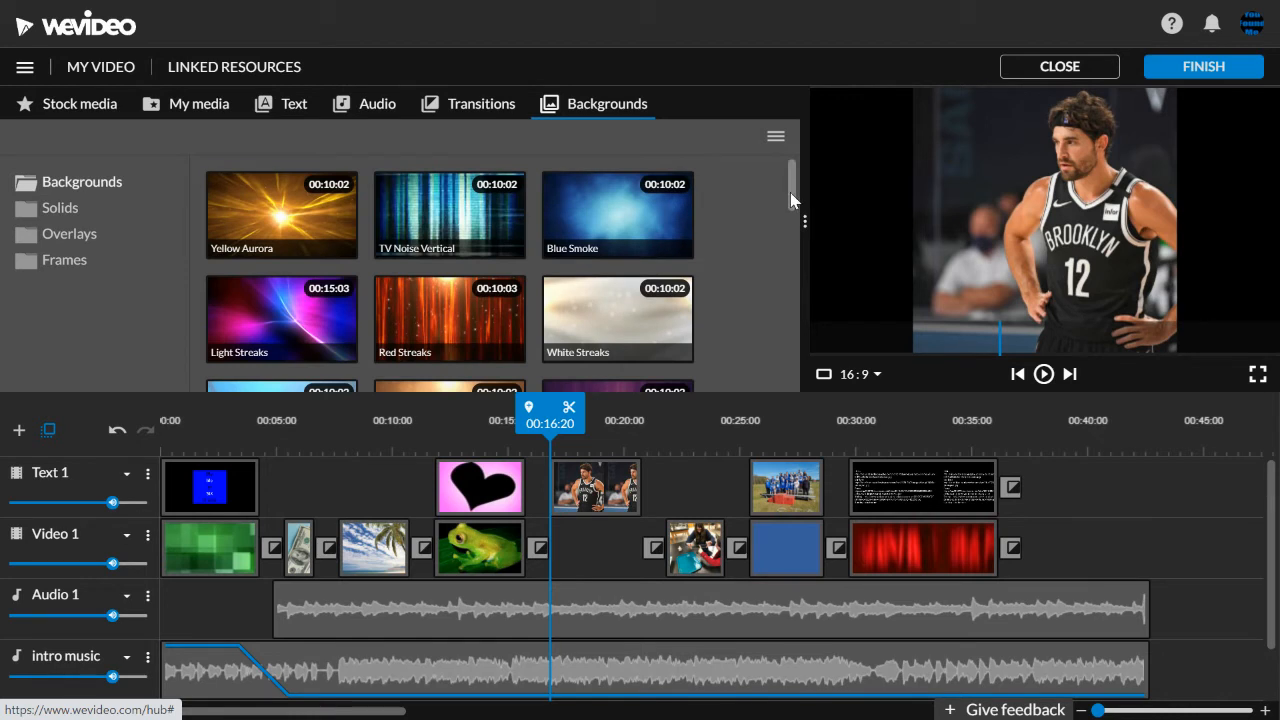
pyautogui.moveTo(600, 312); pyautogui.dragTo(576, 556)
pyautogui.click(607, 567)
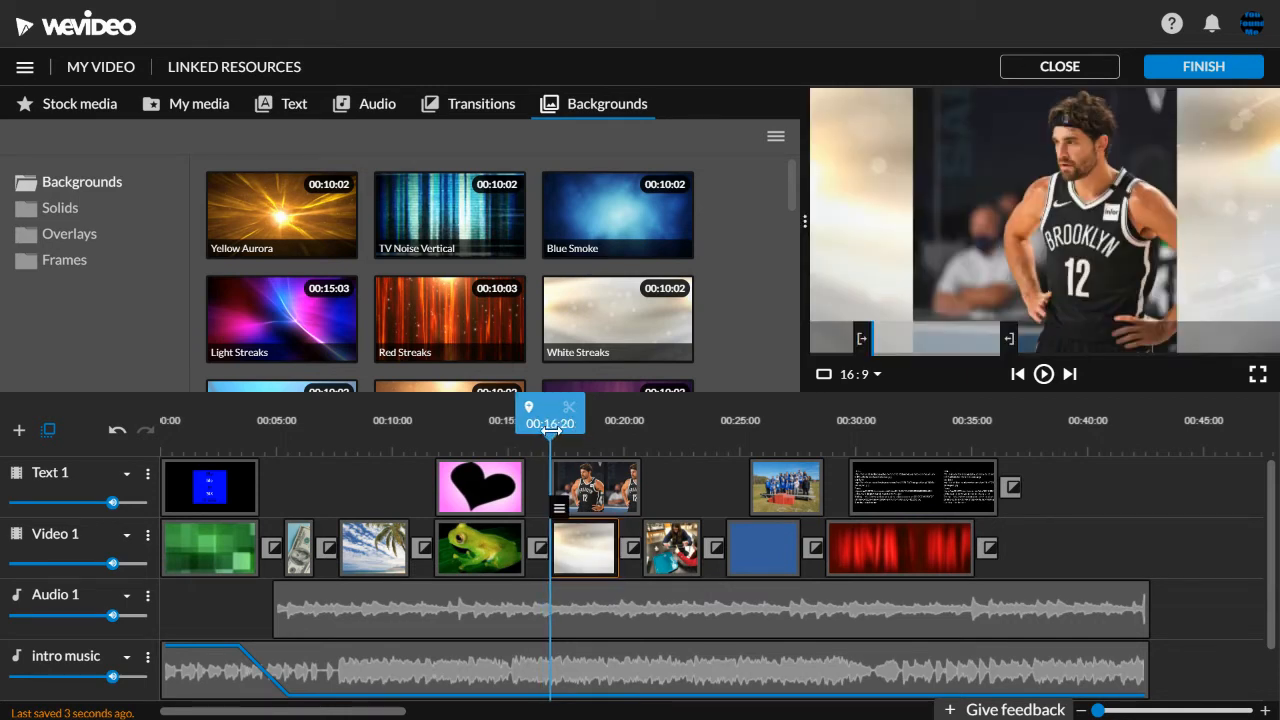
pyautogui.press('space')
pyautogui.press('space')
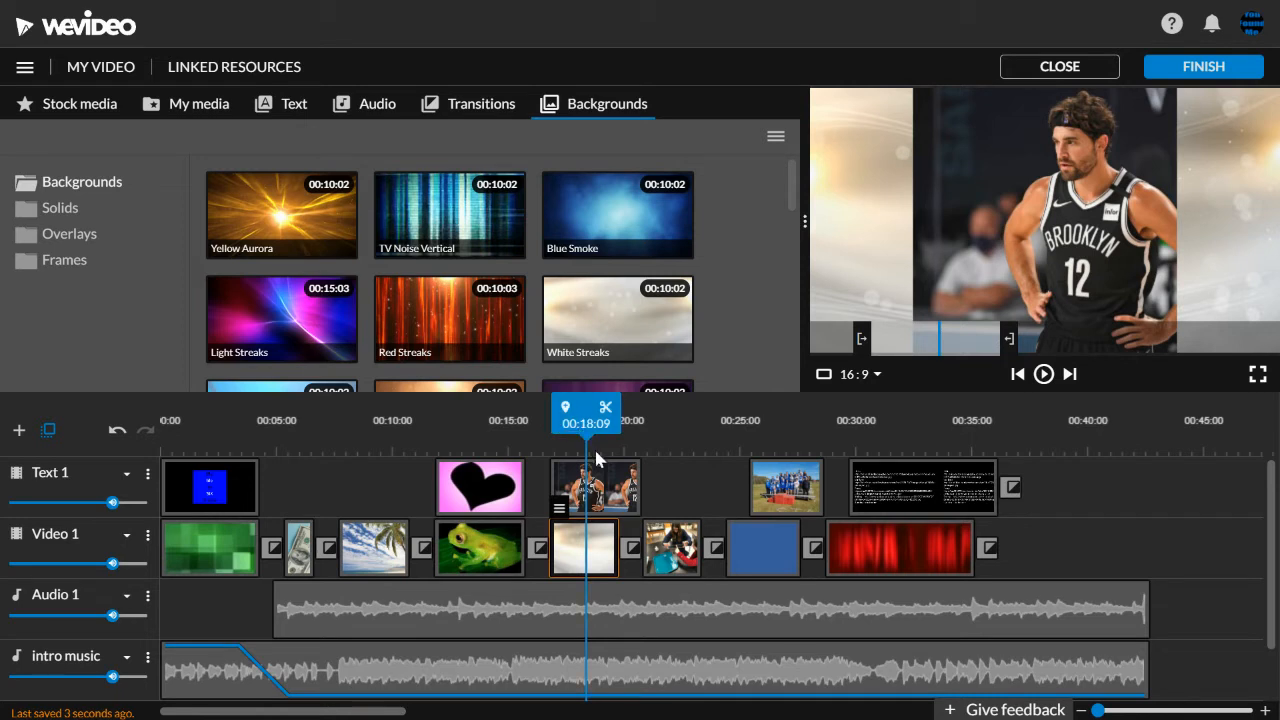
# Animate the photo clip on Text 1 to start at scale 1.6 and position x 116, y -91, and save.
pyautogui.click(605, 493)
pyautogui.doubleClick(603, 495)
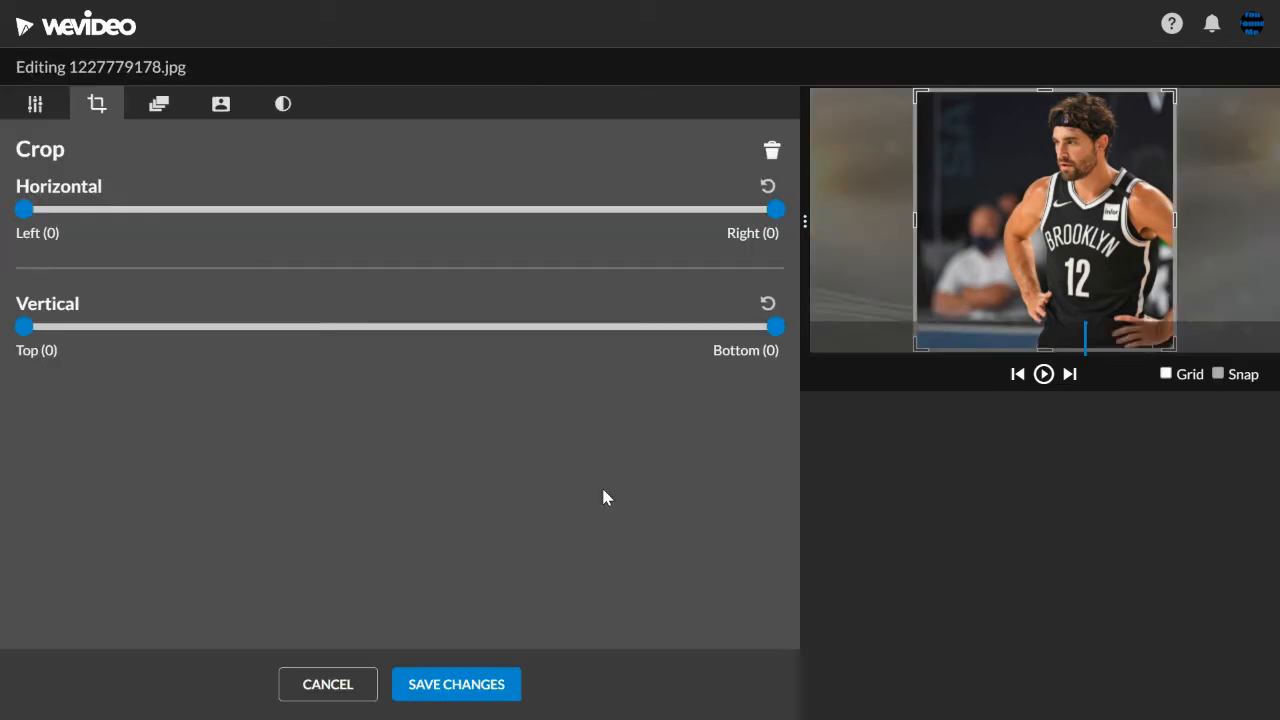
pyautogui.click(162, 108)
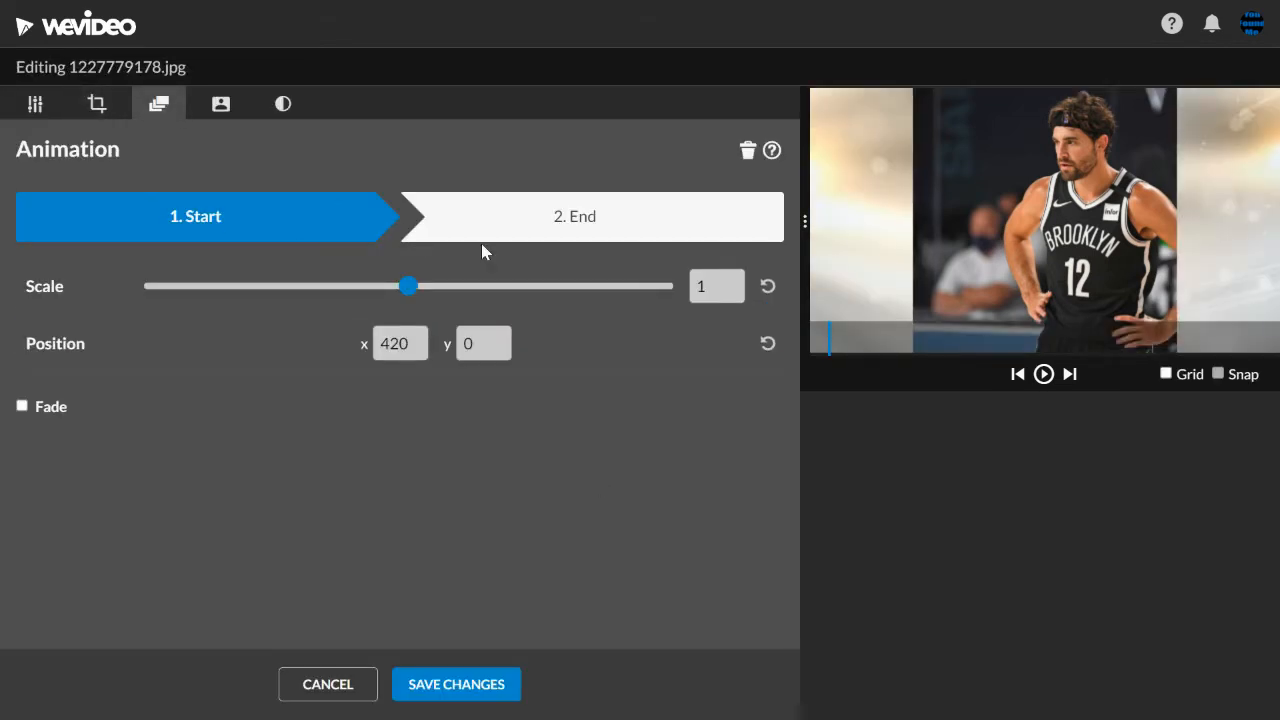
pyautogui.moveTo(418, 293); pyautogui.dragTo(433, 295)
pyautogui.moveTo(945, 189); pyautogui.dragTo(946, 204)
pyautogui.moveTo(431, 286); pyautogui.dragTo(452, 288)
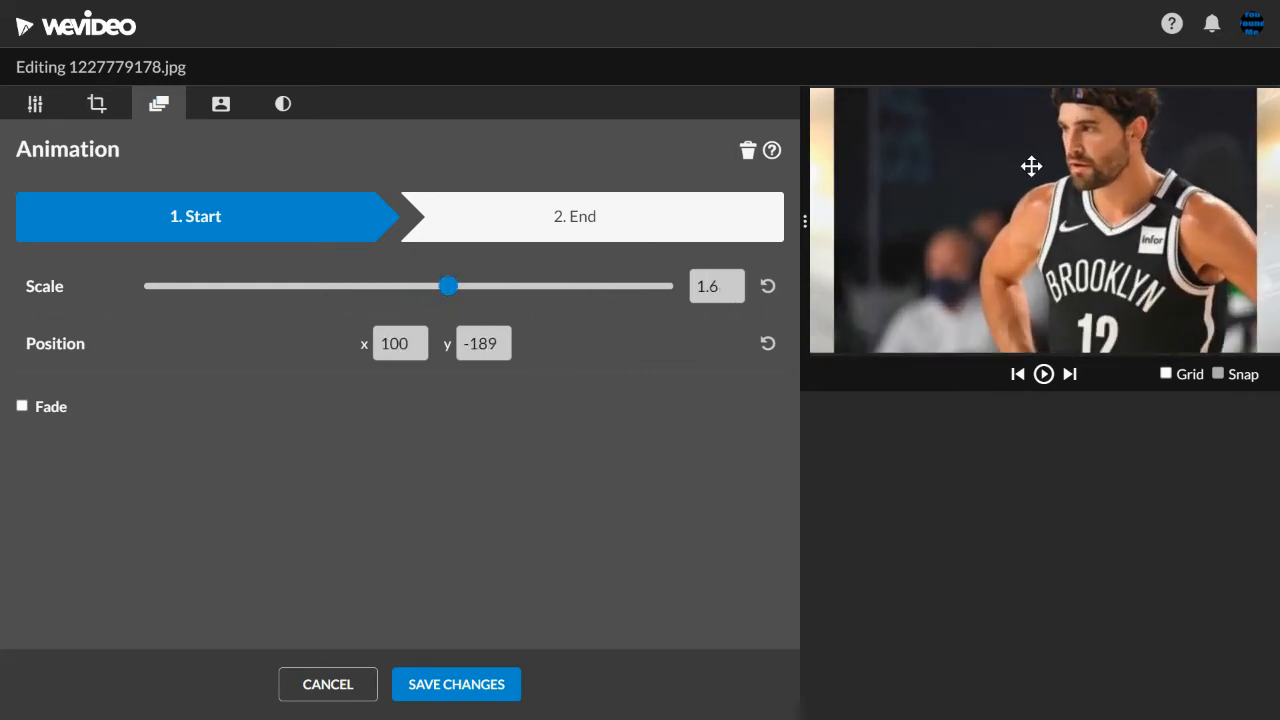
pyautogui.moveTo(1031, 163); pyautogui.dragTo(1034, 186)
pyautogui.click(716, 224)
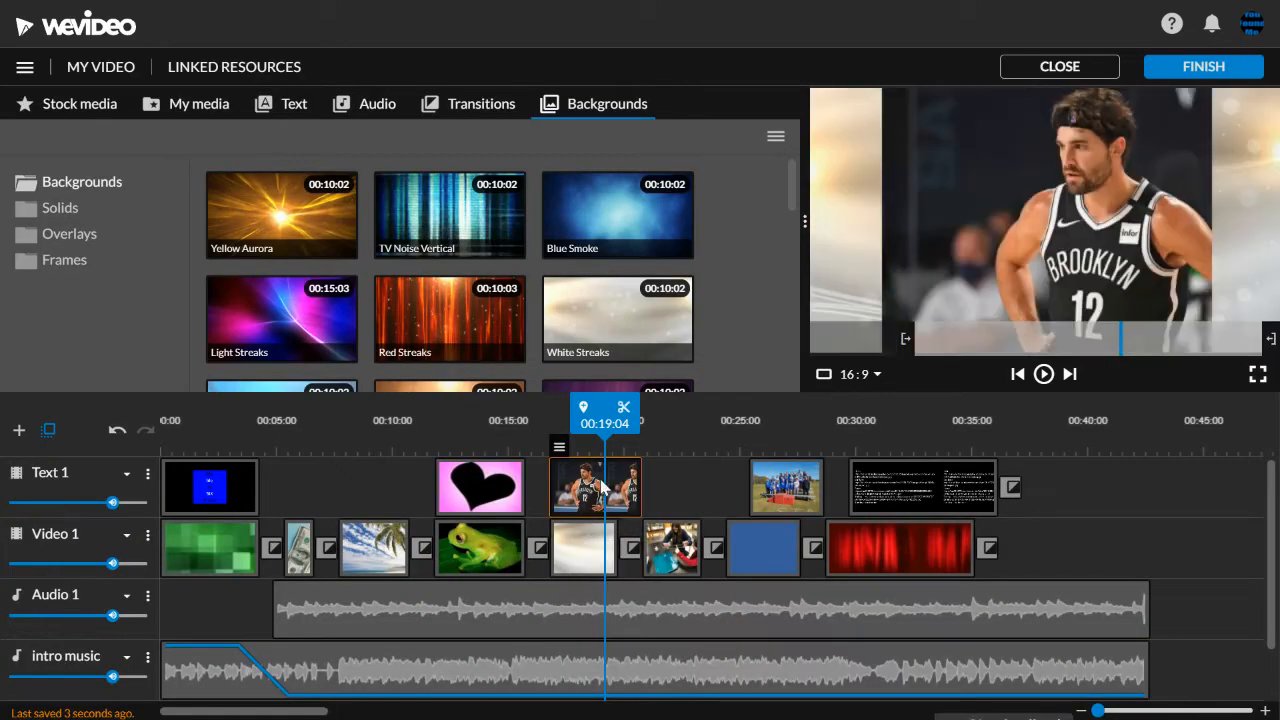
# Play back the photo clip's zoom animation from the start of the clip.
pyautogui.click(551, 441)
pyautogui.press('space')
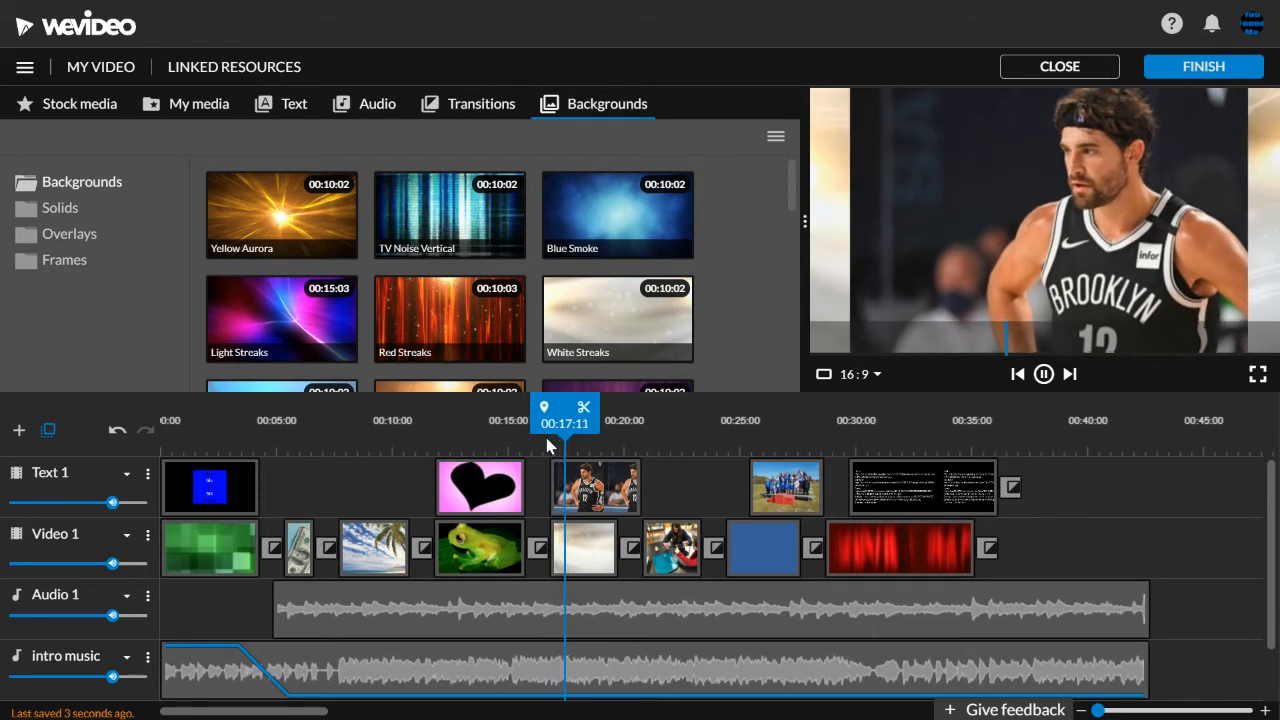
pyautogui.click(554, 460)
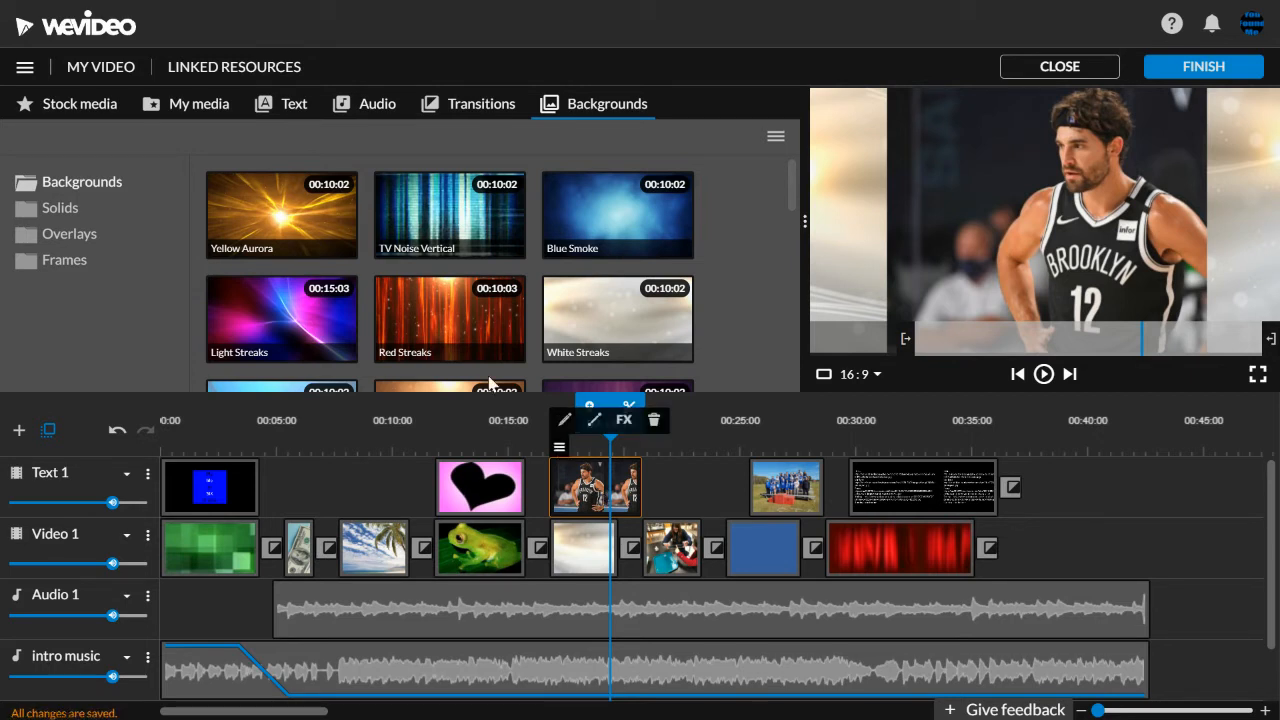
# Replace the White Streaks background on Video 1 with the softball pitcher photo from My media, trimmed to fit the gap.
pyautogui.click(186, 104)
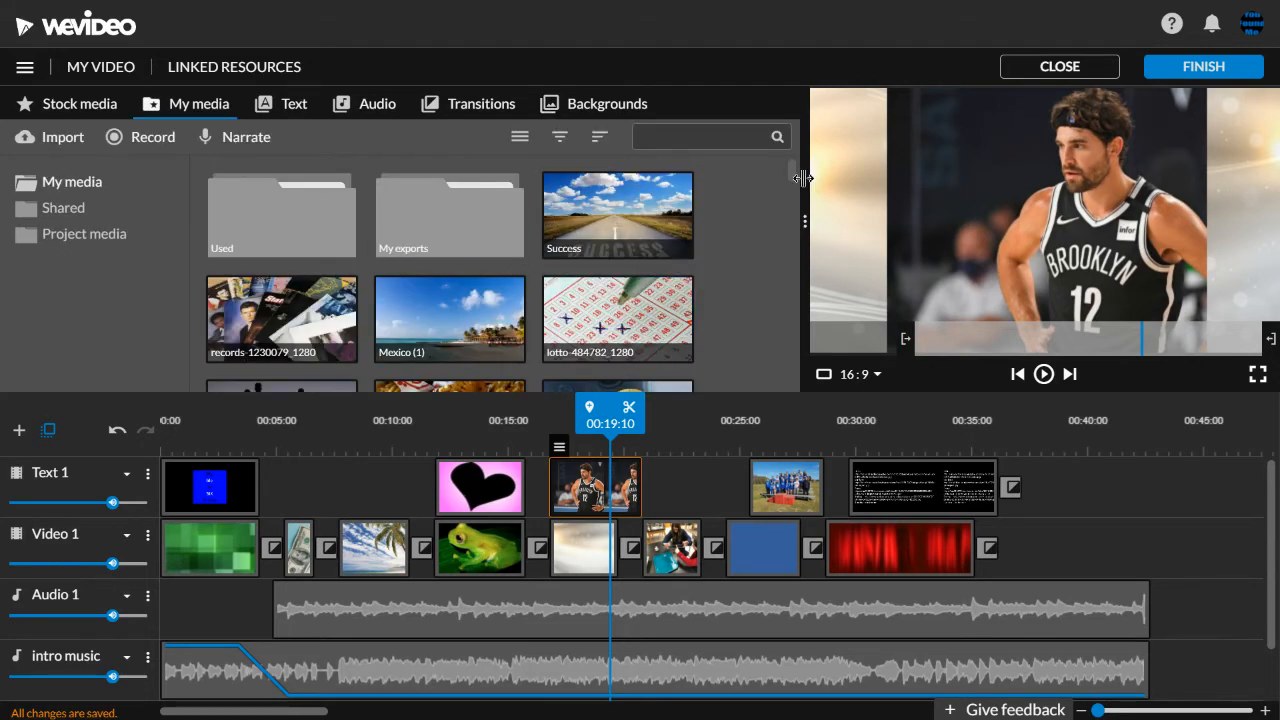
pyautogui.moveTo(789, 175); pyautogui.dragTo(788, 186)
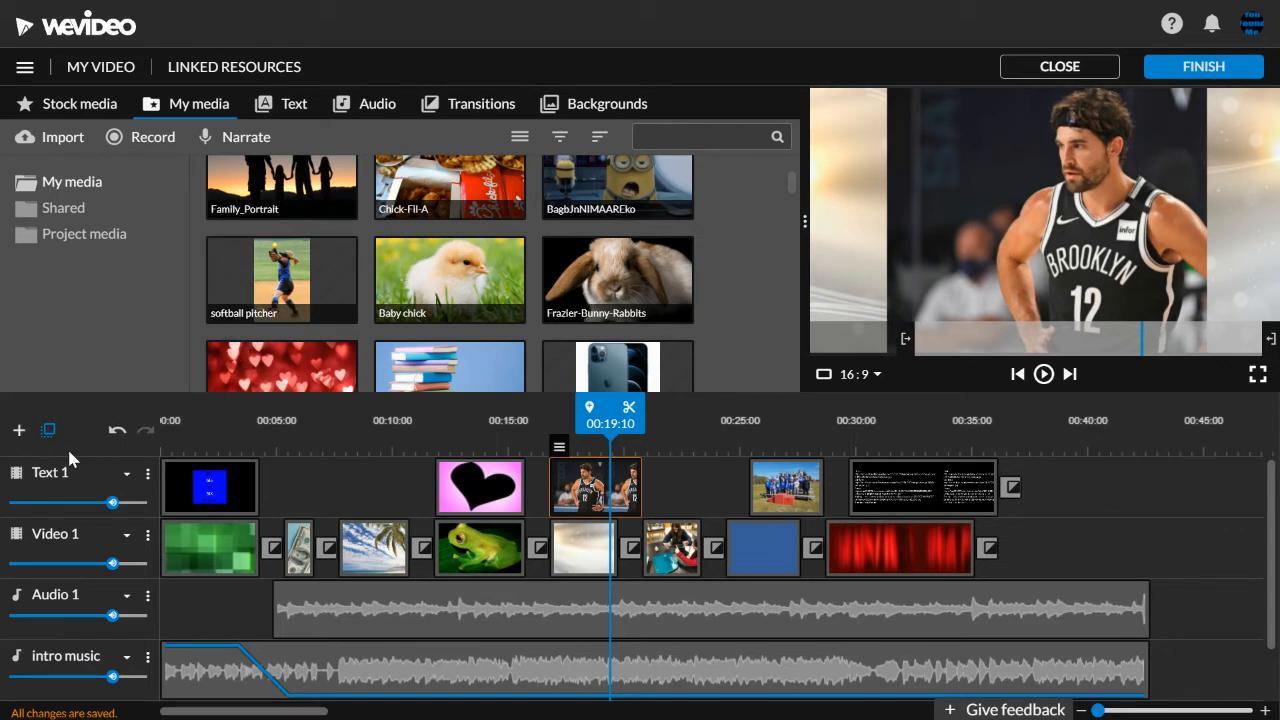
pyautogui.click(578, 558)
pyautogui.press('Delete')
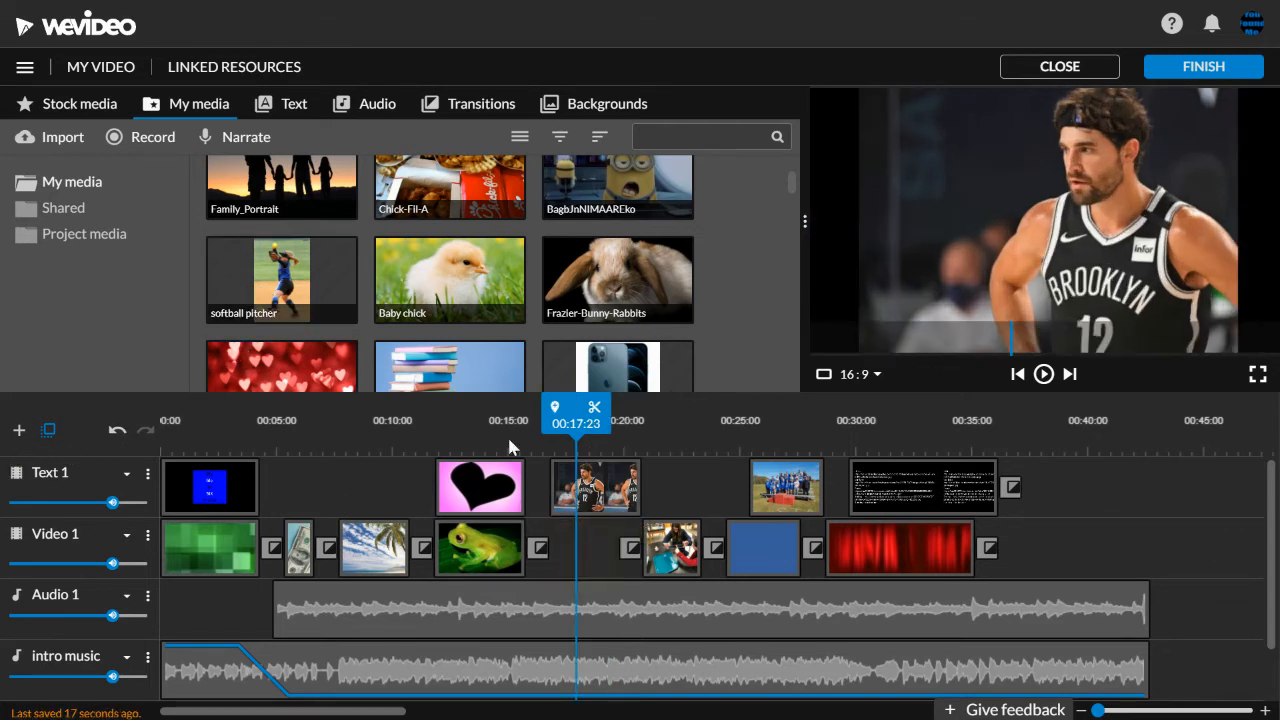
pyautogui.moveTo(293, 301); pyautogui.dragTo(580, 550)
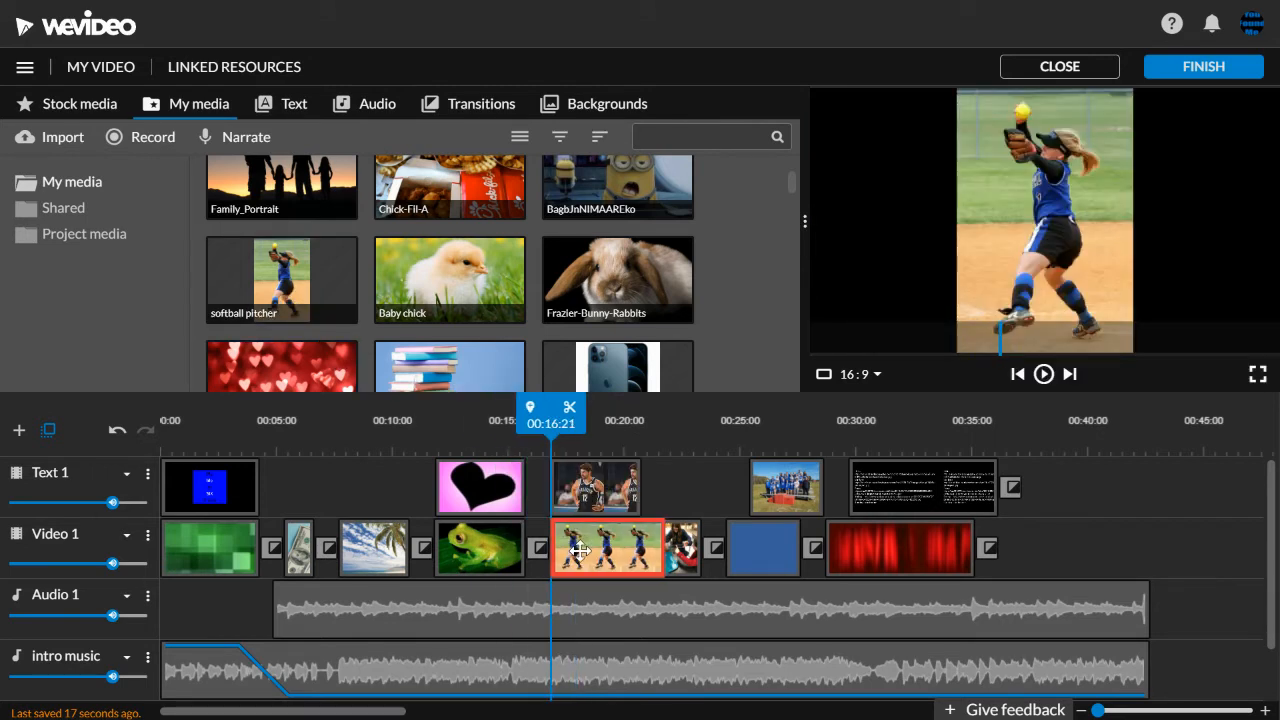
pyautogui.press('Delete')
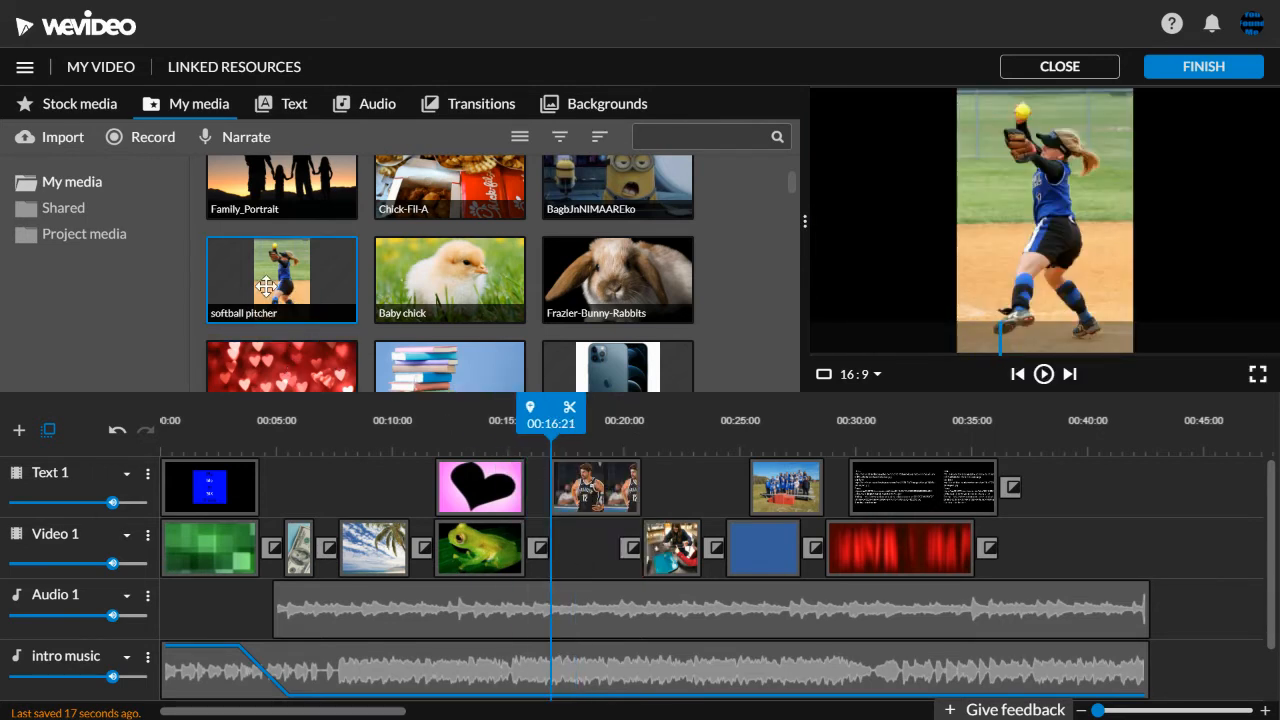
pyautogui.moveTo(282, 285); pyautogui.dragTo(572, 550)
pyautogui.click(603, 567)
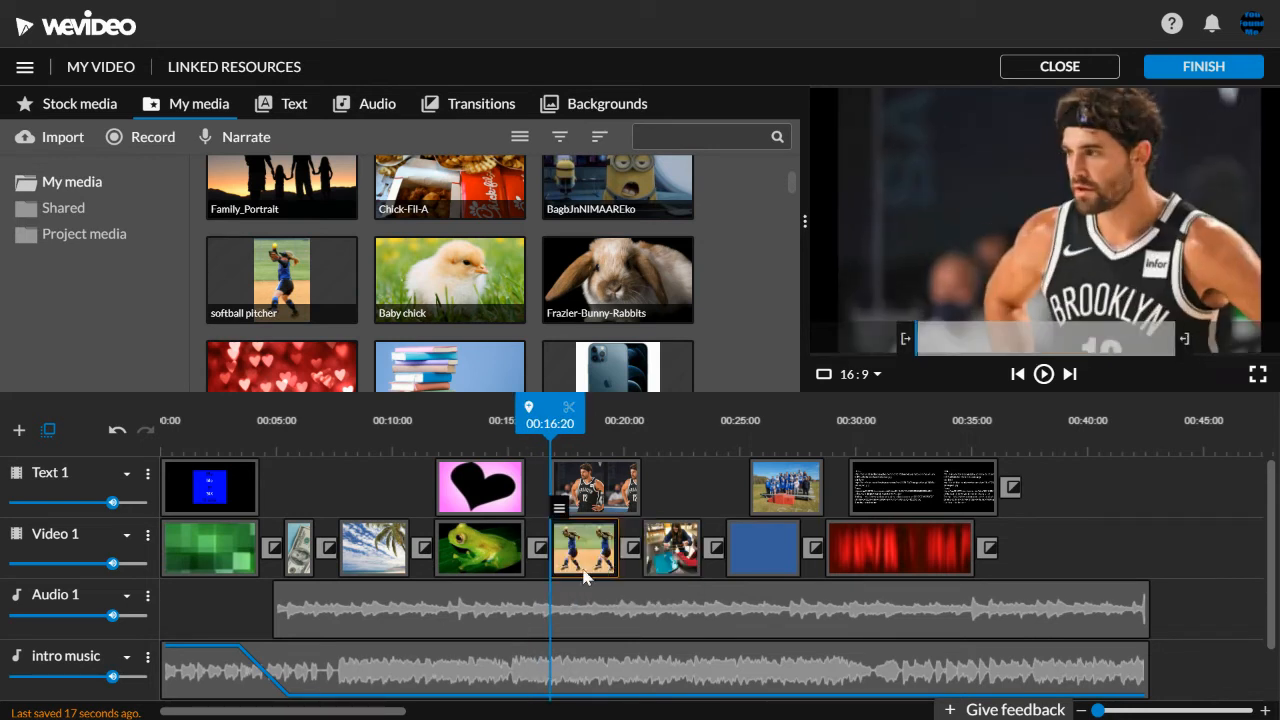
# Play back the stacked basketball and softball photos from the start of their clips.
pyautogui.click(597, 512)
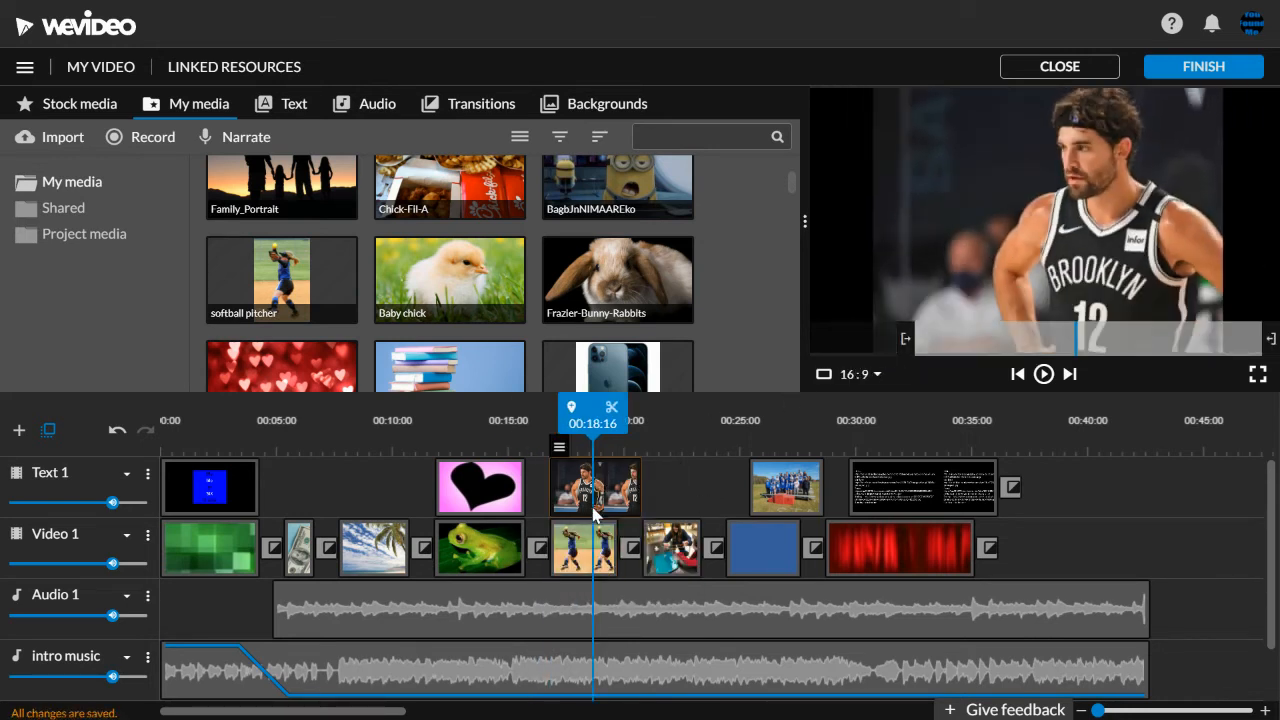
pyautogui.moveTo(589, 442); pyautogui.dragTo(554, 443)
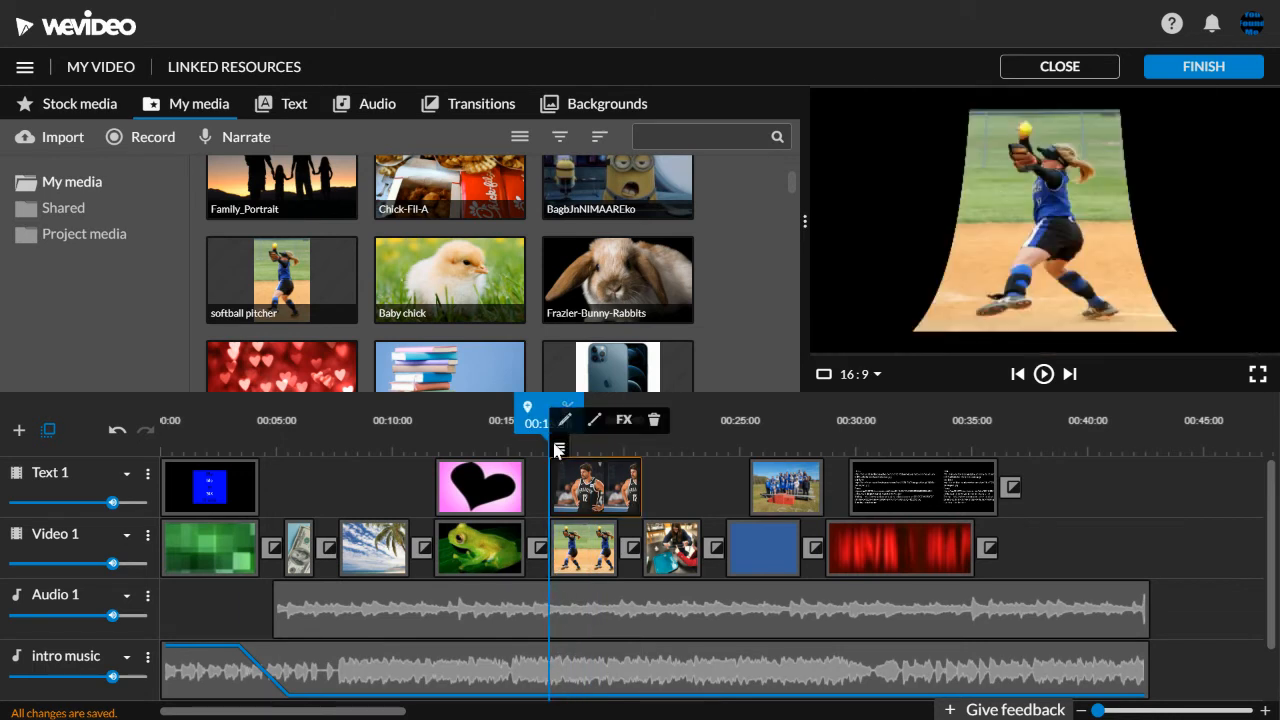
pyautogui.press('space')
pyautogui.press('space')
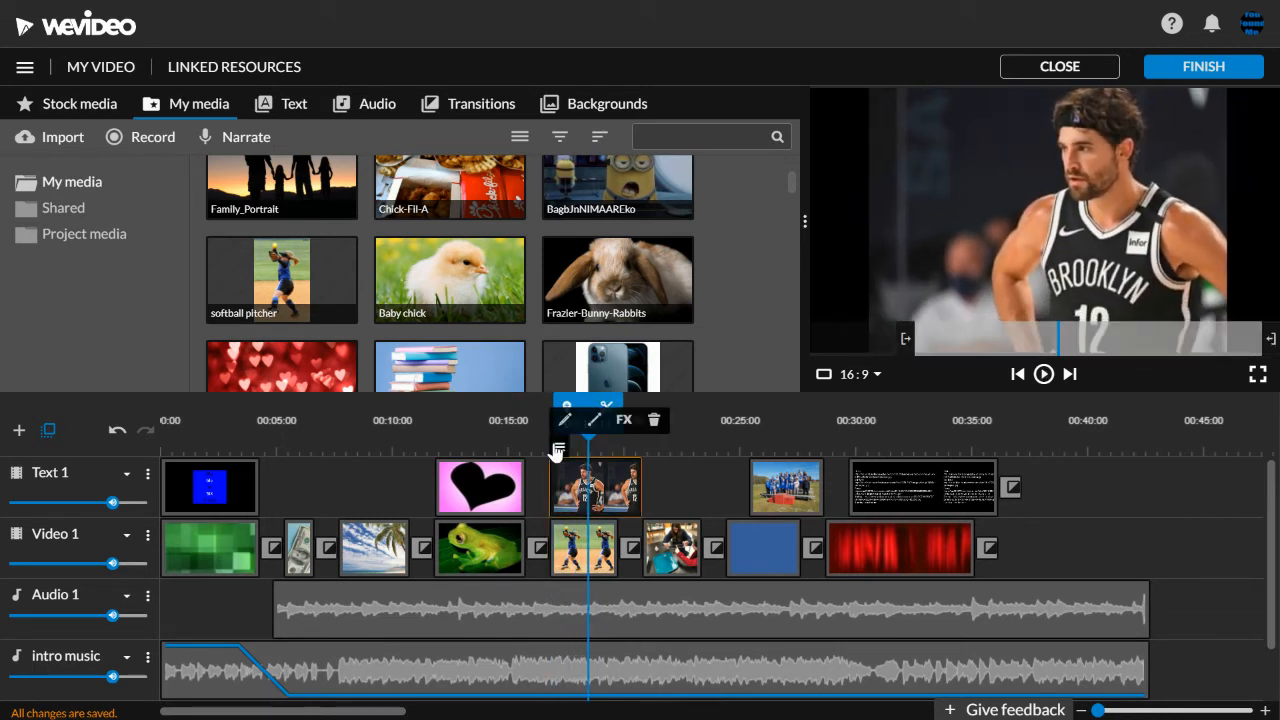
# Remove the basketball photo's animation, move the photo to position x 3, y 4, and save.
pyautogui.doubleClick(615, 492)
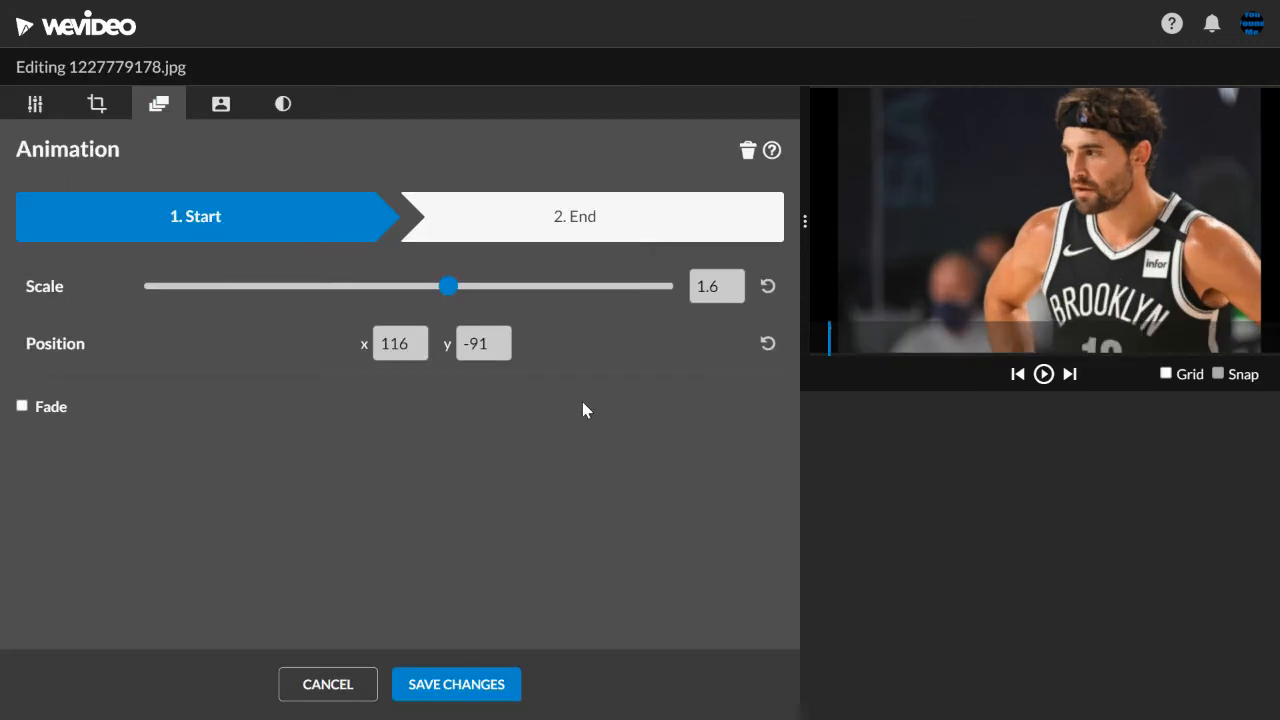
pyautogui.click(38, 106)
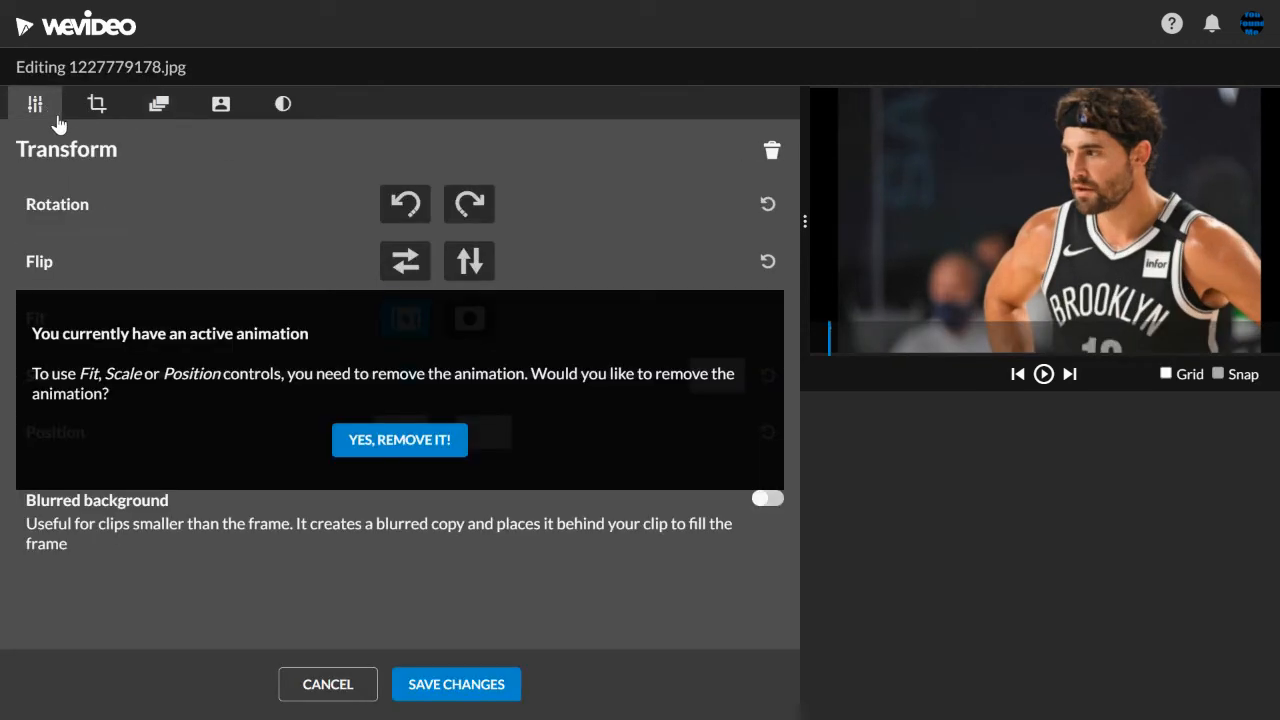
pyautogui.click(106, 113)
pyautogui.click(36, 106)
pyautogui.click(400, 437)
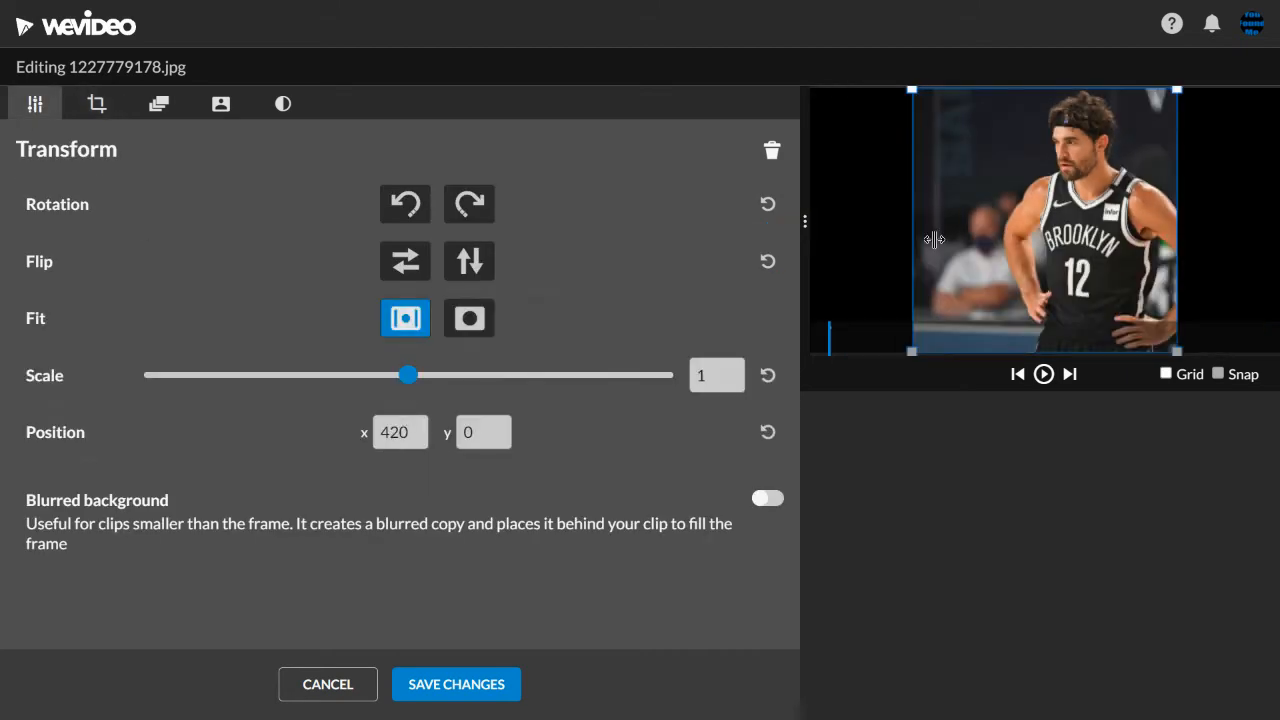
pyautogui.moveTo(1024, 240); pyautogui.dragTo(925, 242)
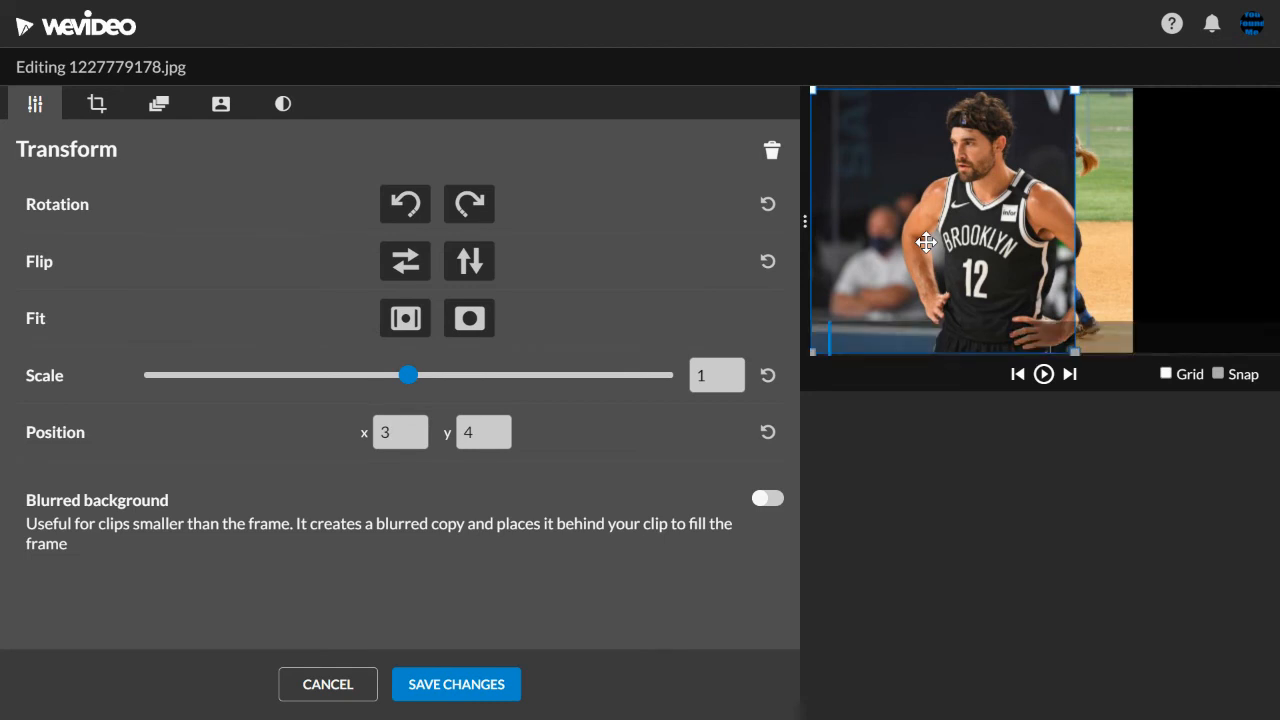
pyautogui.click(505, 685)
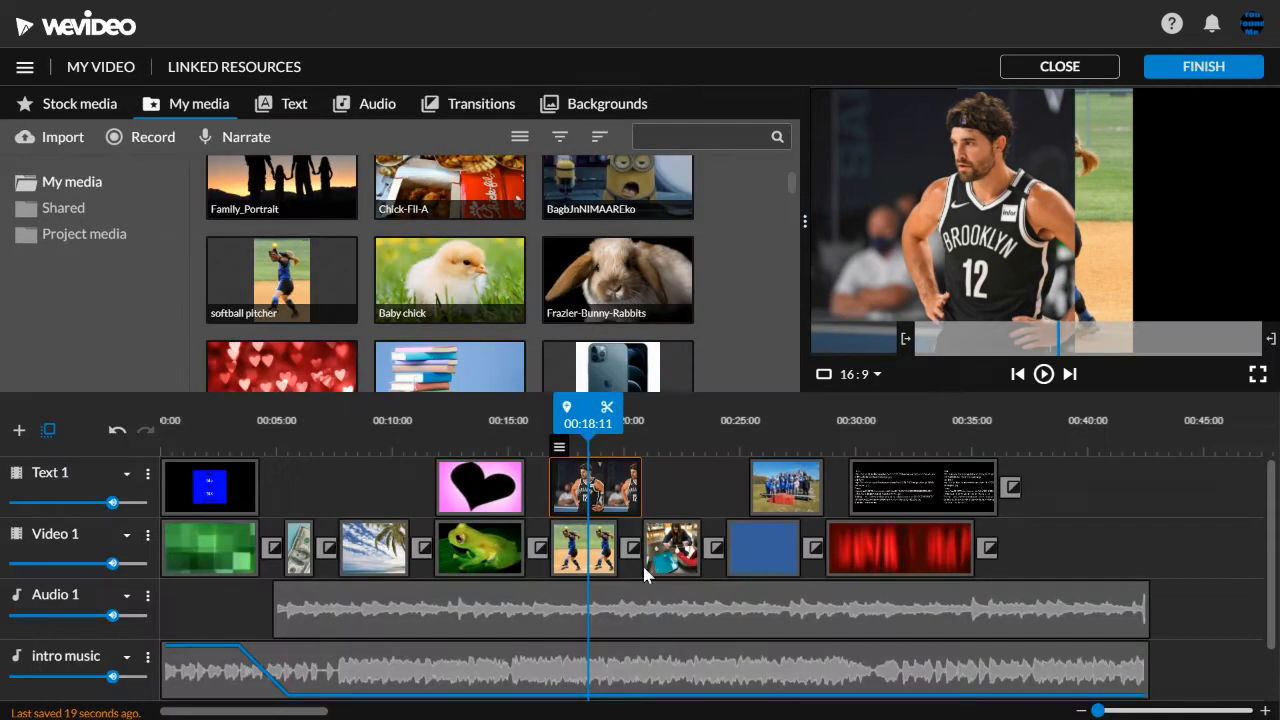
# Move the softball pitcher photo beside the basketball photo at position x 1139, y 4, and save.
pyautogui.doubleClick(590, 548)
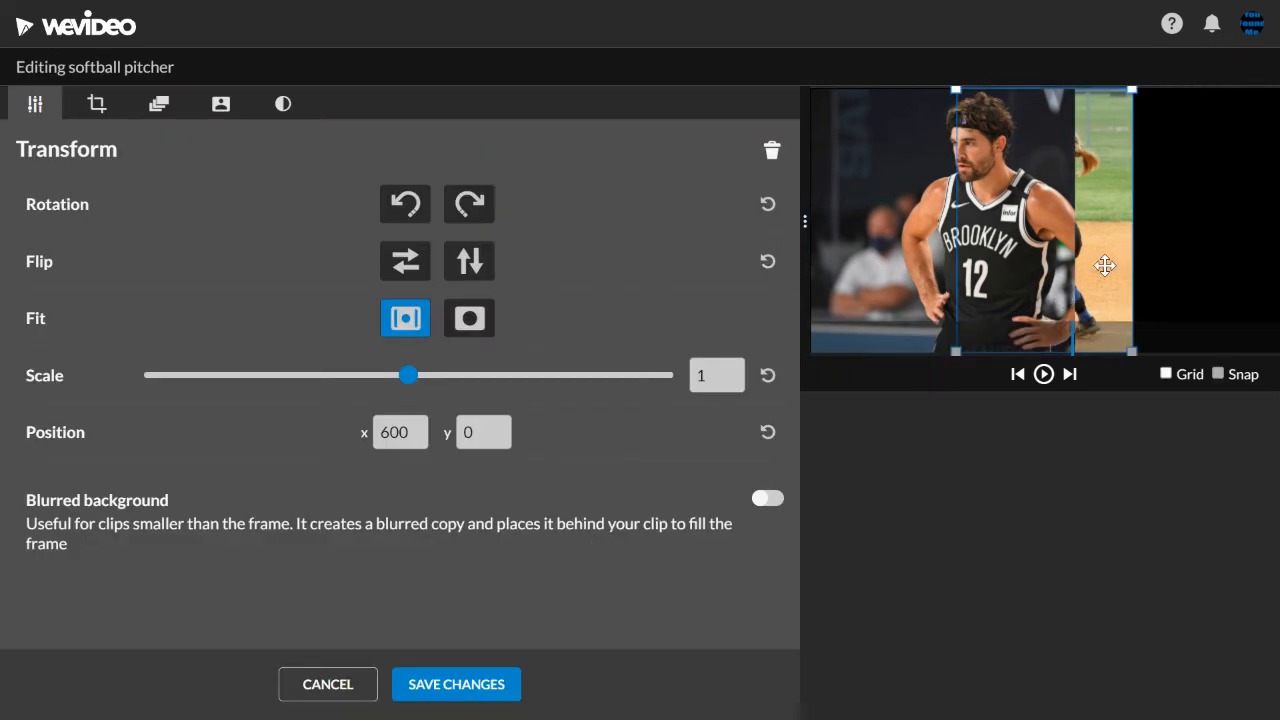
pyautogui.moveTo(1103, 266); pyautogui.dragTo(1236, 266)
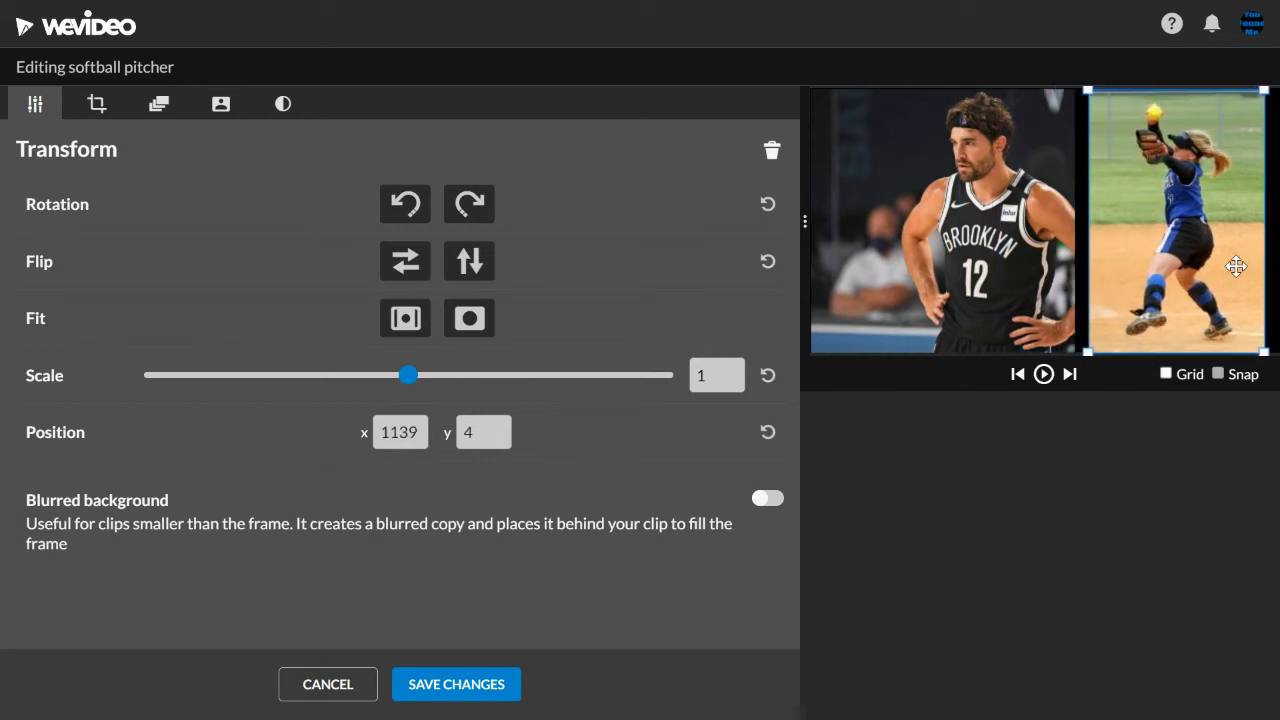
pyautogui.click(448, 688)
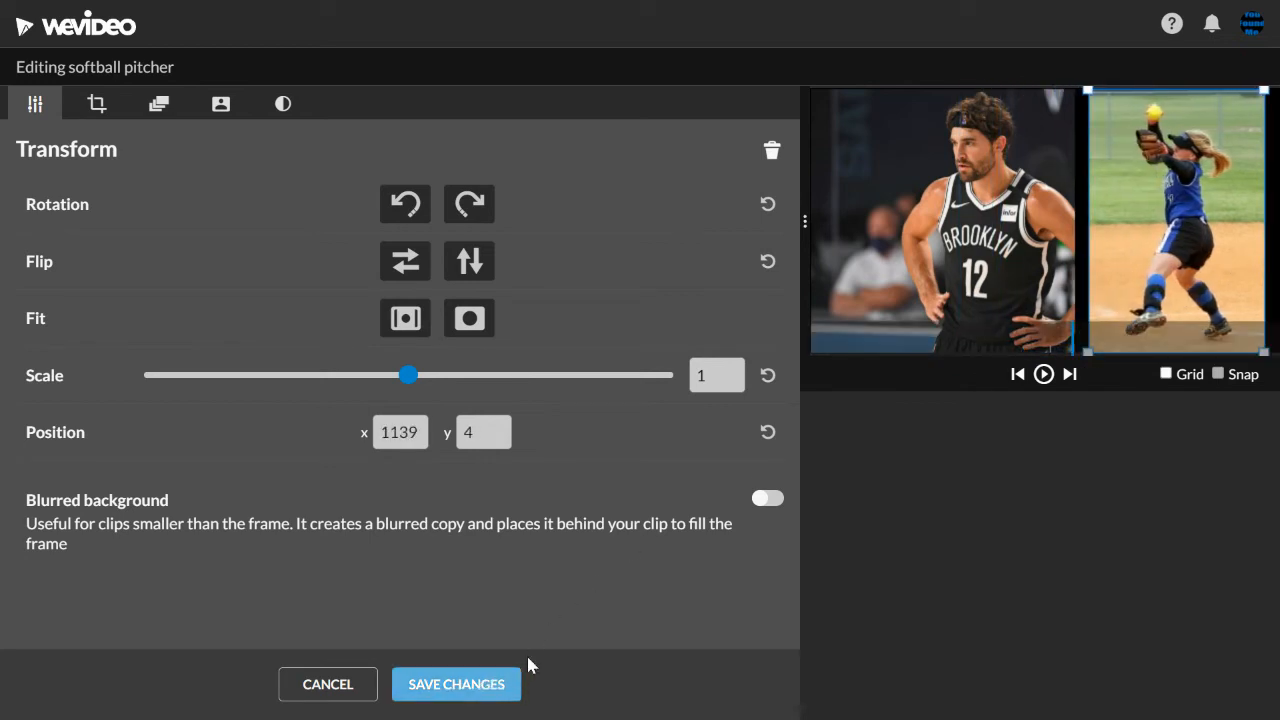
# Play back the side-by-side photos from about 00:16:19.
pyautogui.moveTo(535, 436); pyautogui.dragTo(545, 438)
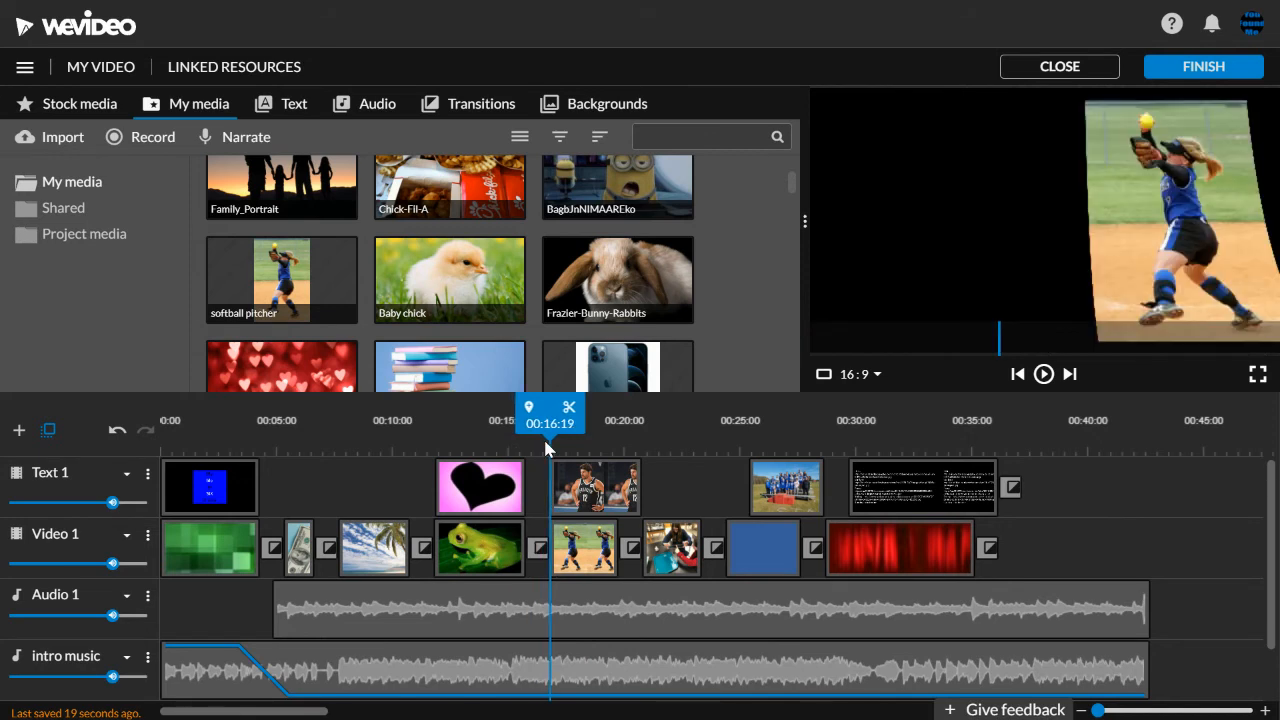
pyautogui.press('space')
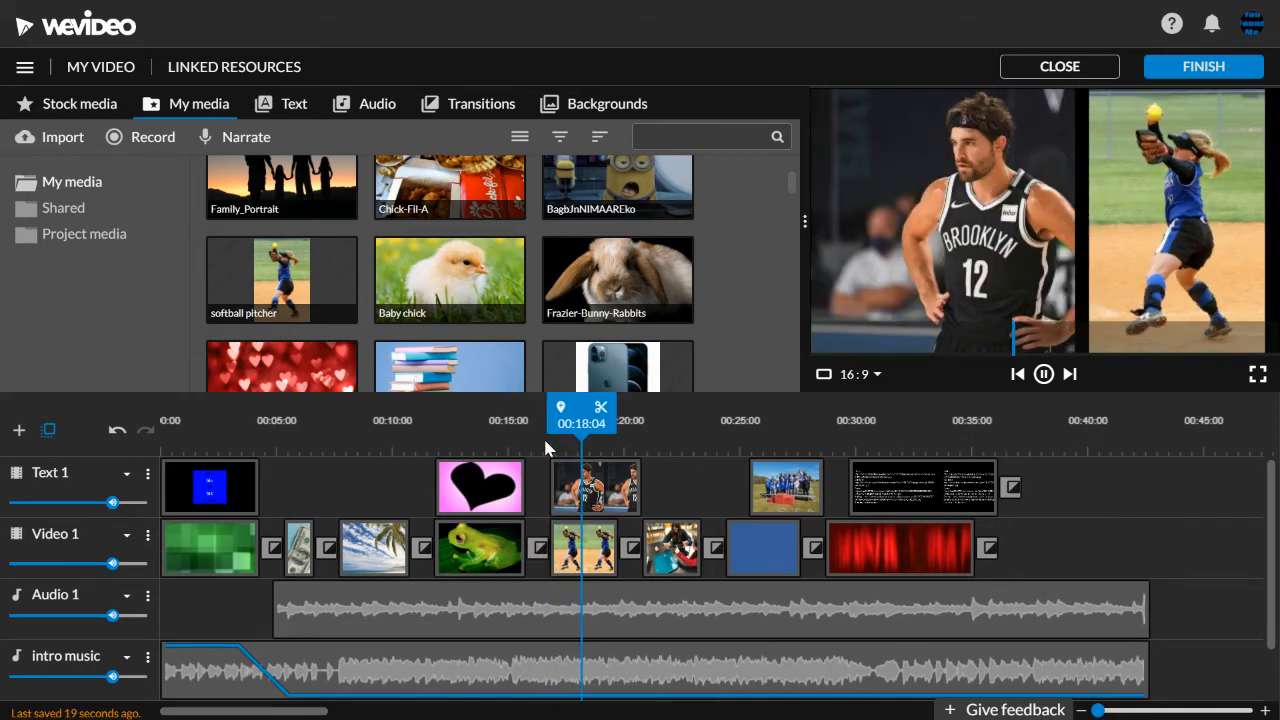
pyautogui.press('space')
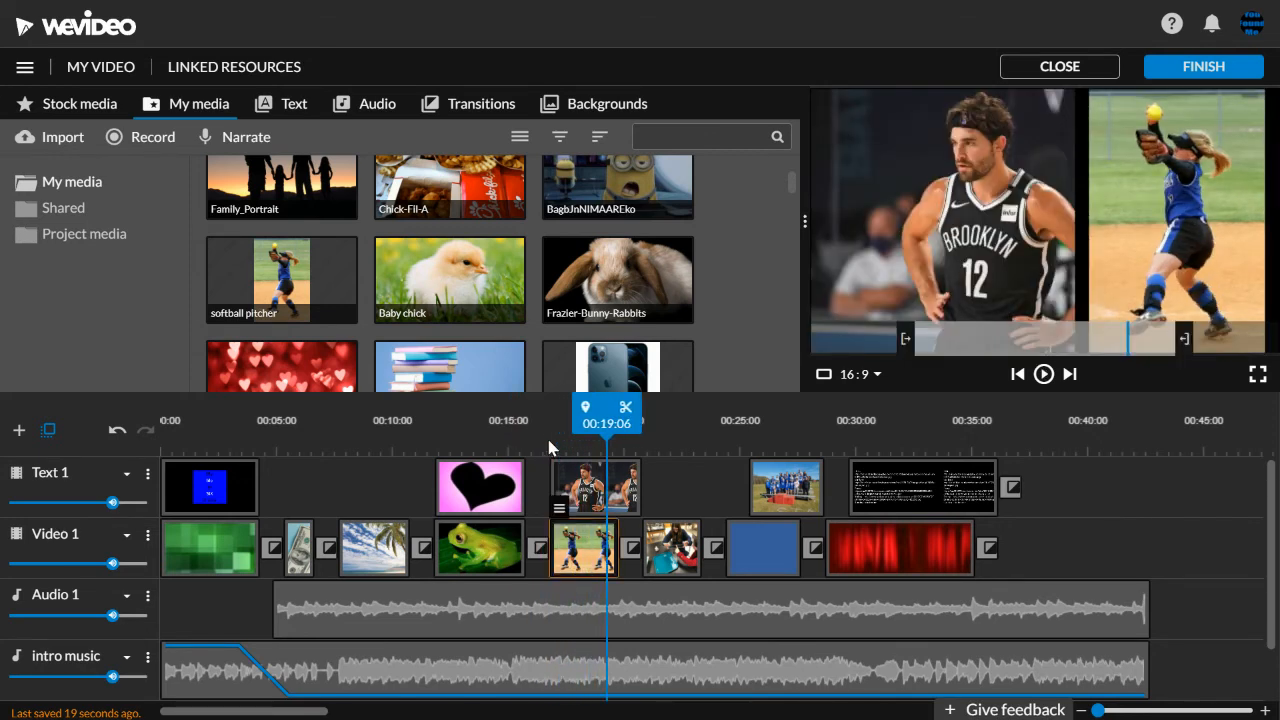
# Crop 369 off the left side of the basketball photo and save the change.
pyautogui.doubleClick(592, 493)
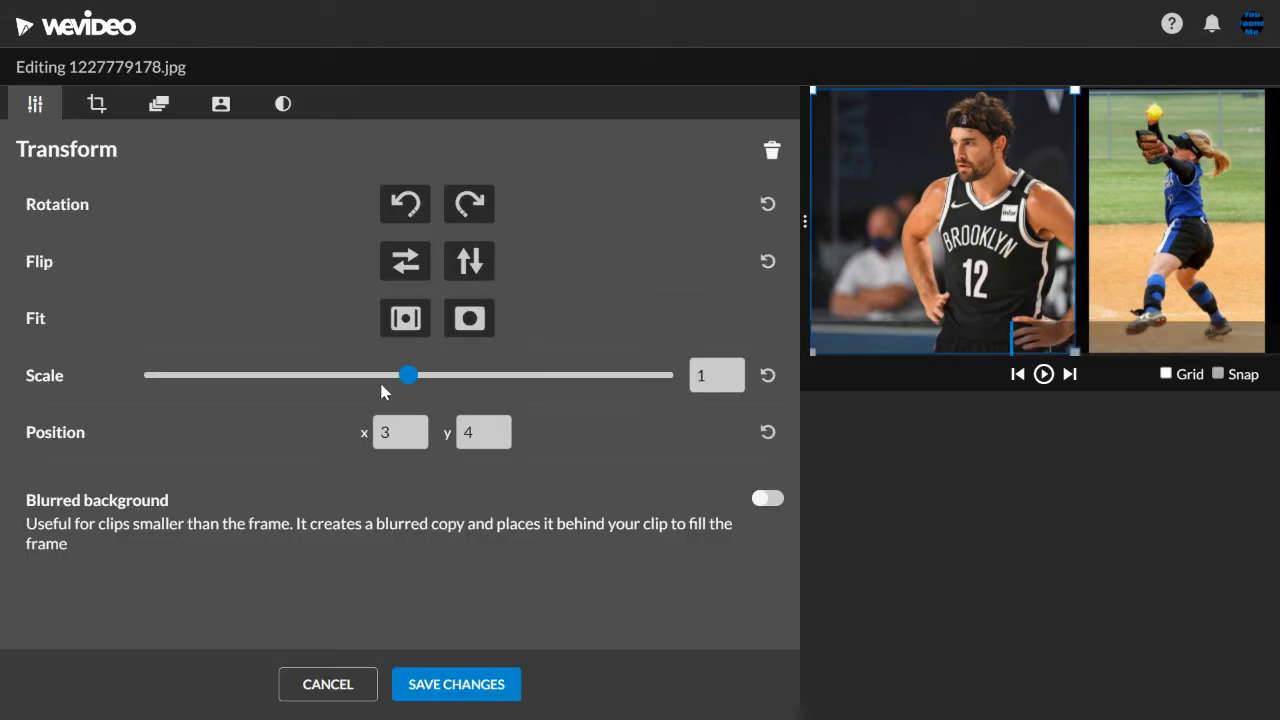
pyautogui.click(98, 114)
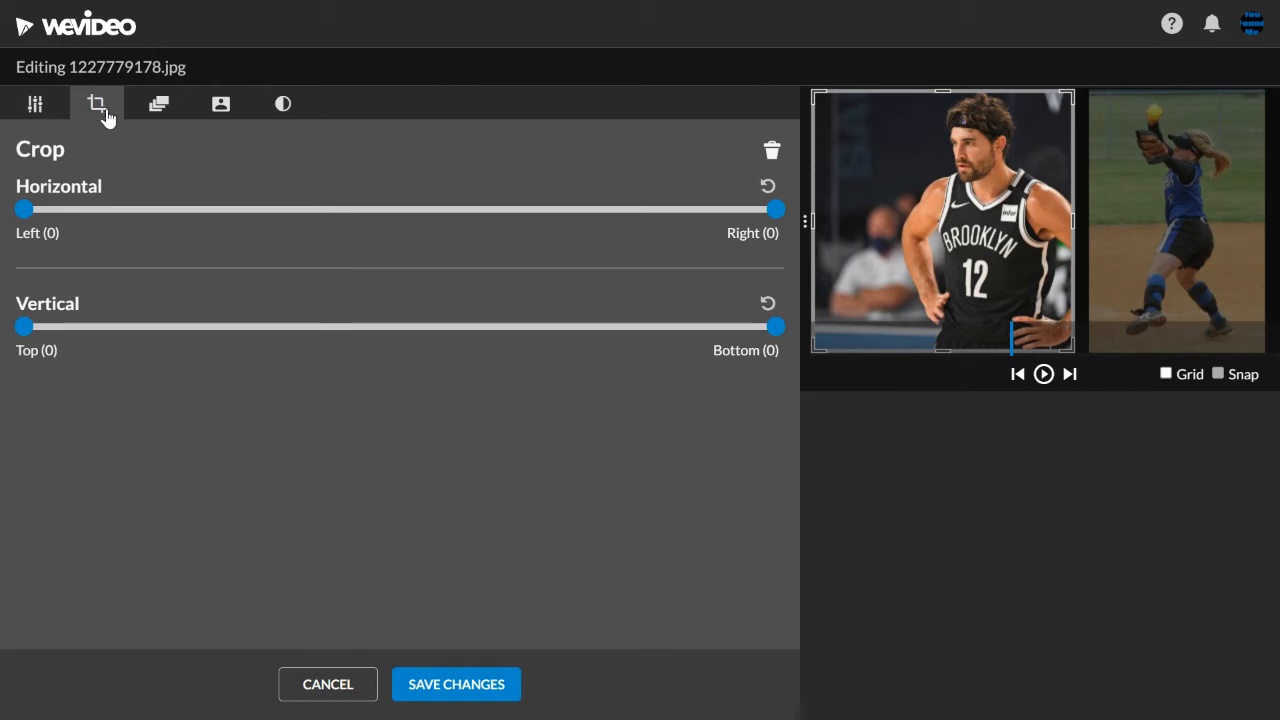
pyautogui.moveTo(23, 328)
pyautogui.mouseDown()
pyautogui.moveTo(184, 340)
pyautogui.moveTo(12, 342)
pyautogui.mouseUp()
pyautogui.moveTo(24, 211); pyautogui.dragTo(223, 231)
pyautogui.click(443, 684)
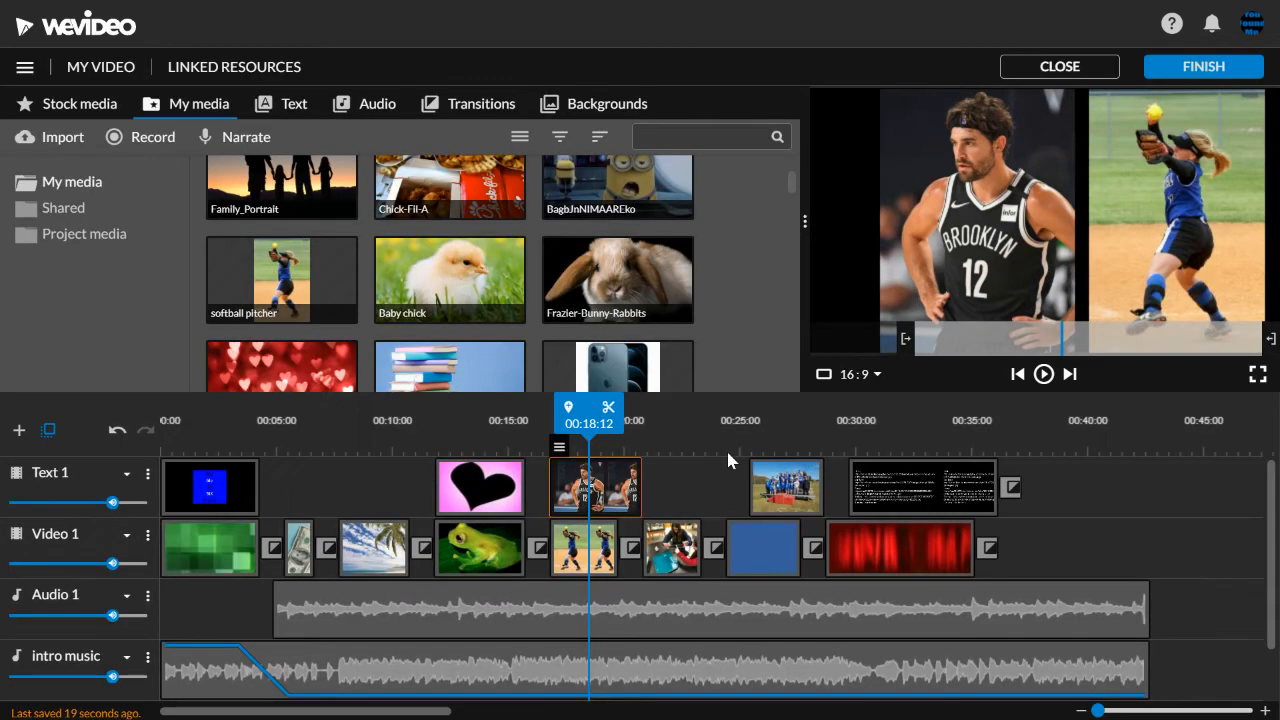
# Move the cropped basketball photo to position x 84, y 4, and save.
pyautogui.doubleClick(618, 488)
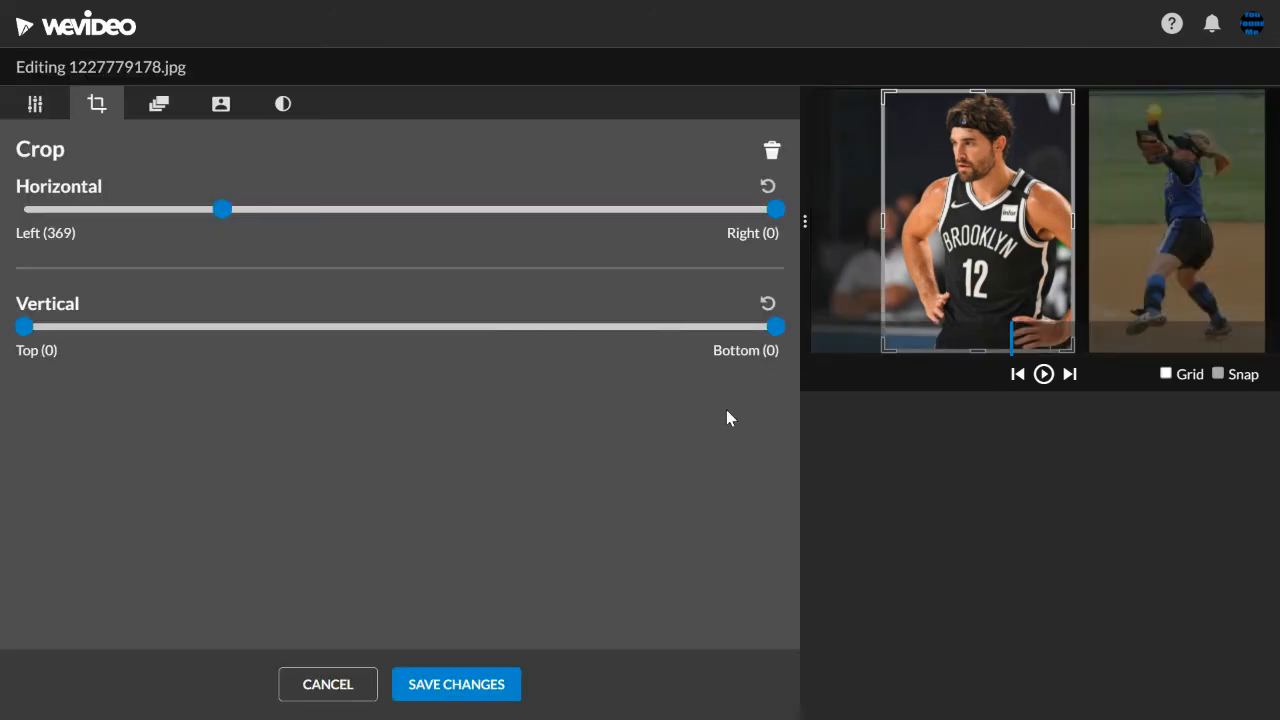
pyautogui.moveTo(977, 264); pyautogui.dragTo(926, 251)
pyautogui.click(38, 105)
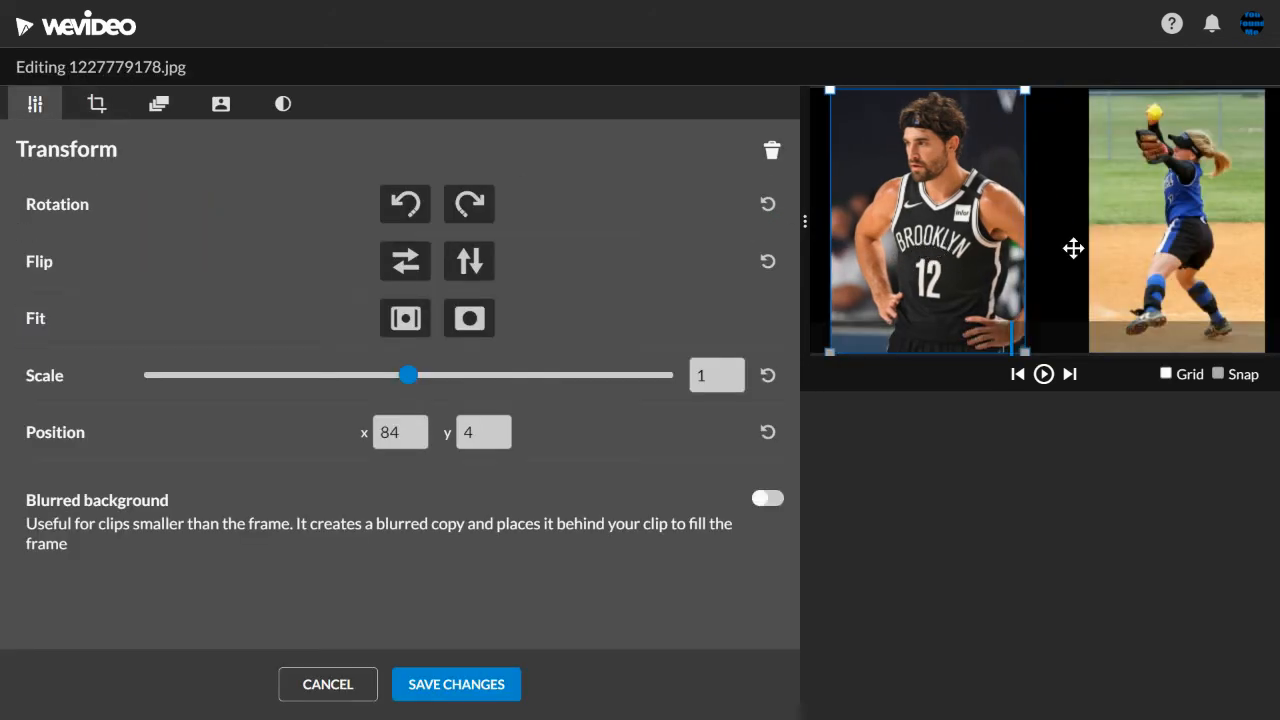
pyautogui.click(432, 690)
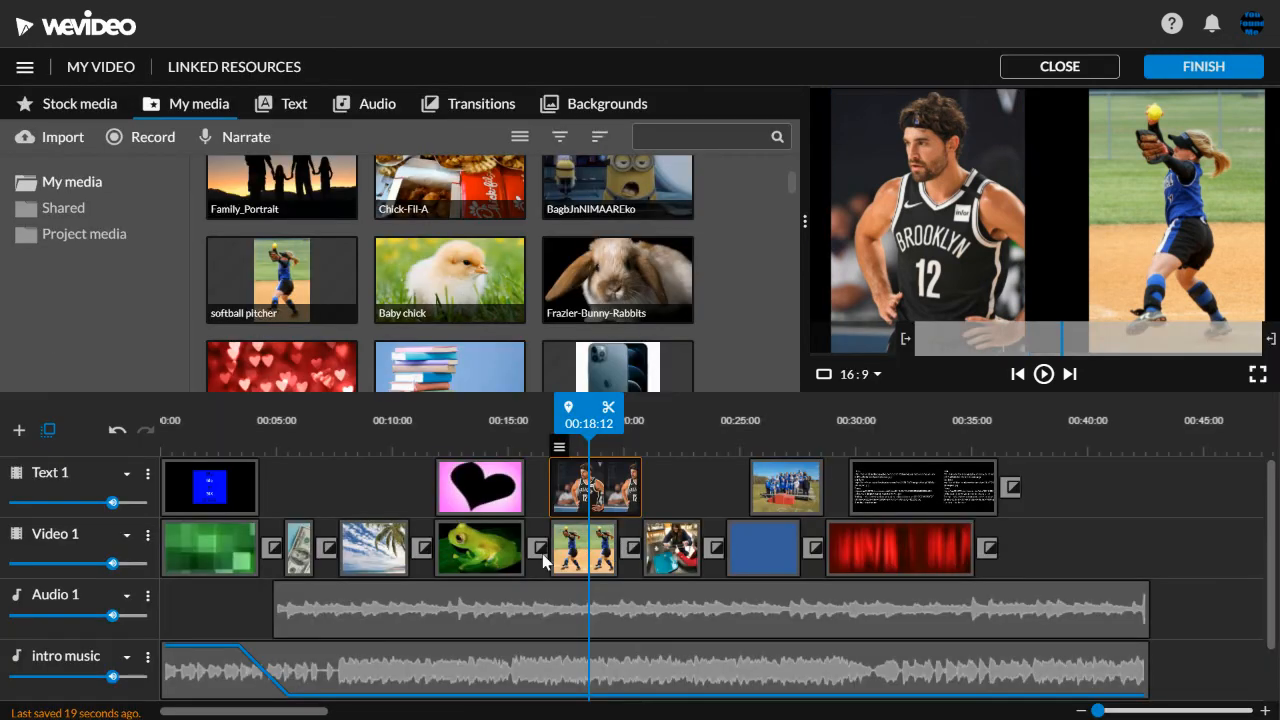
# Shift the softball pitcher photo to position x 1069, y 4, and save.
pyautogui.doubleClick(601, 545)
pyautogui.moveTo(1179, 263); pyautogui.dragTo(1168, 263)
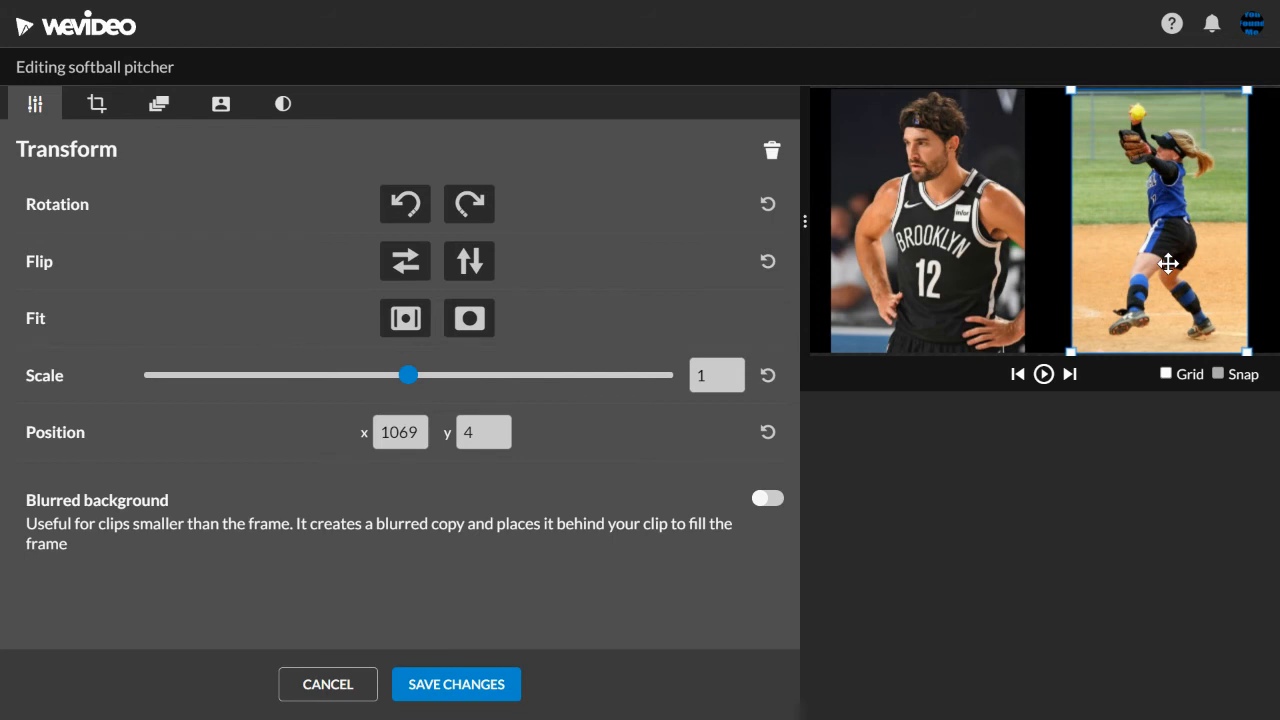
pyautogui.click(510, 678)
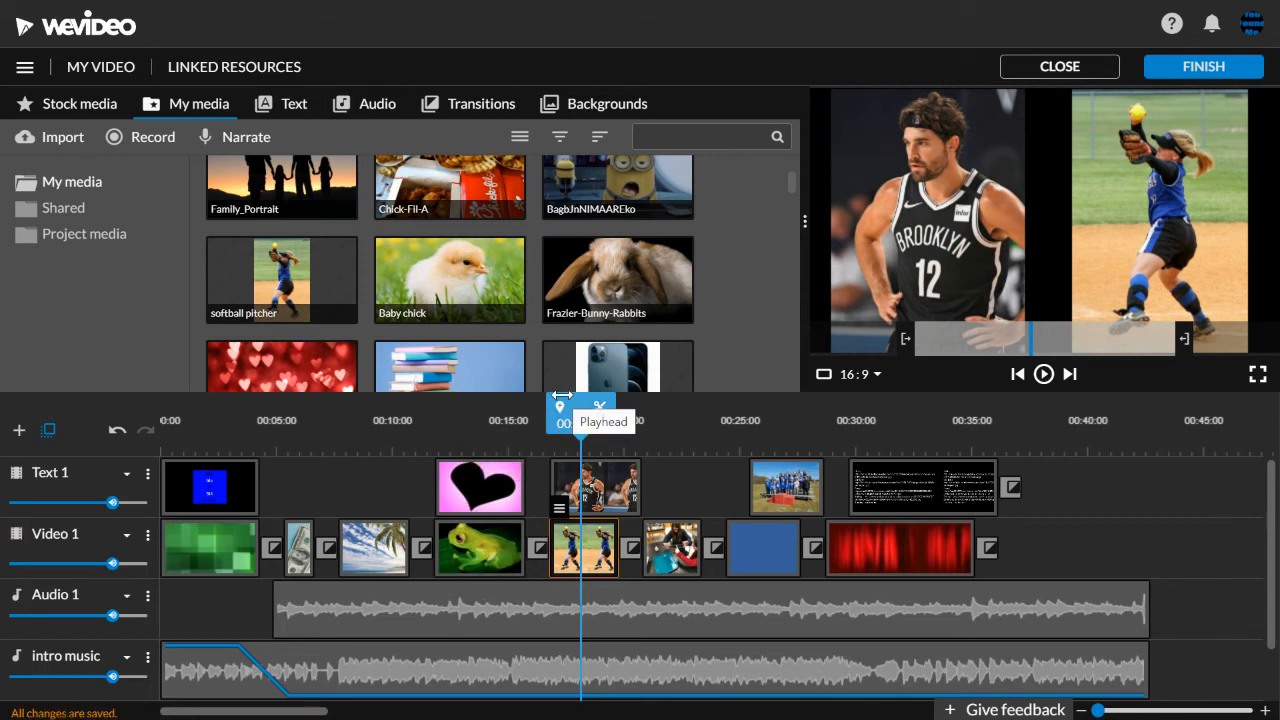
# Try color keying the dark jersey color 1d1c18 out of the basketball photo, and clear the keying.
pyautogui.click(581, 112)
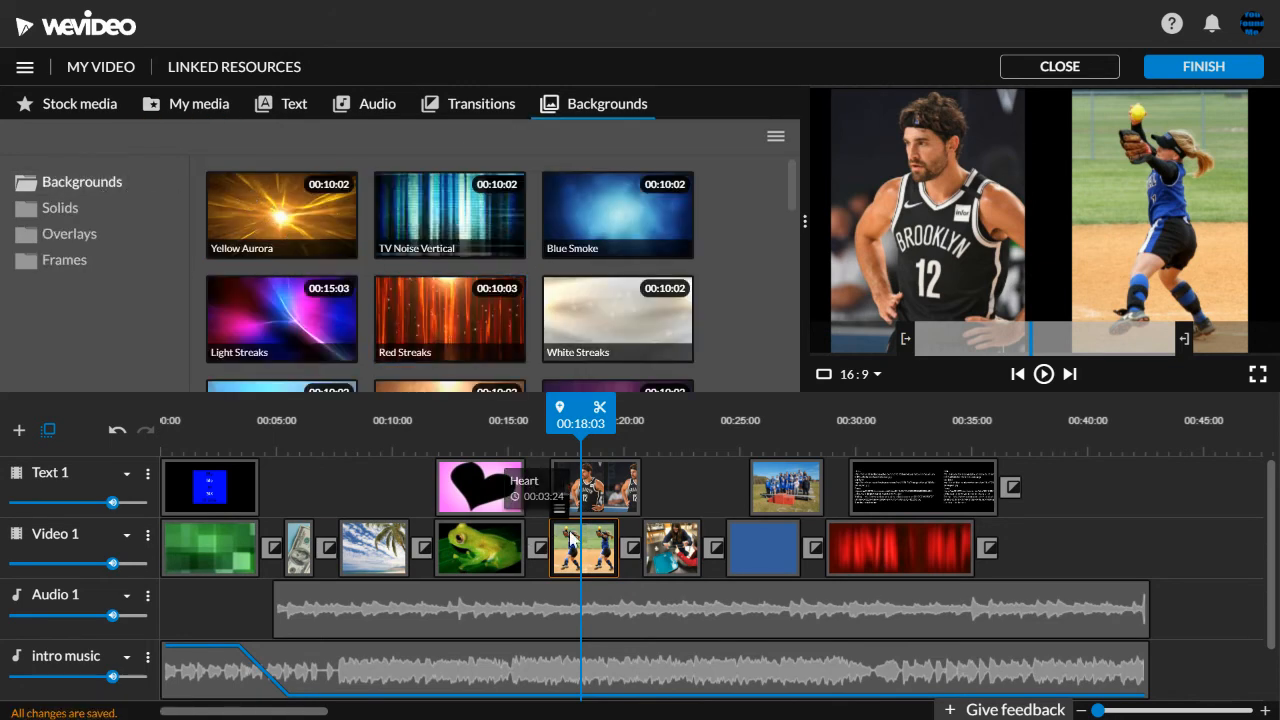
pyautogui.doubleClick(595, 487)
pyautogui.click(158, 105)
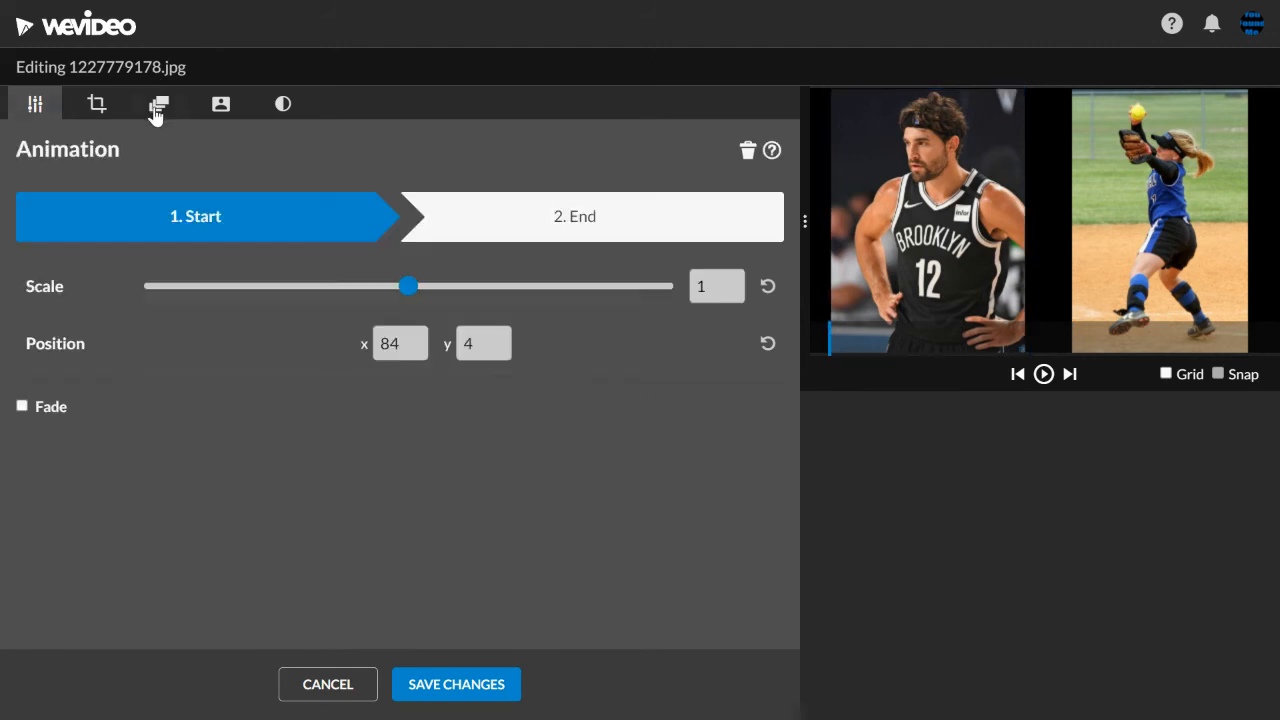
pyautogui.click(225, 110)
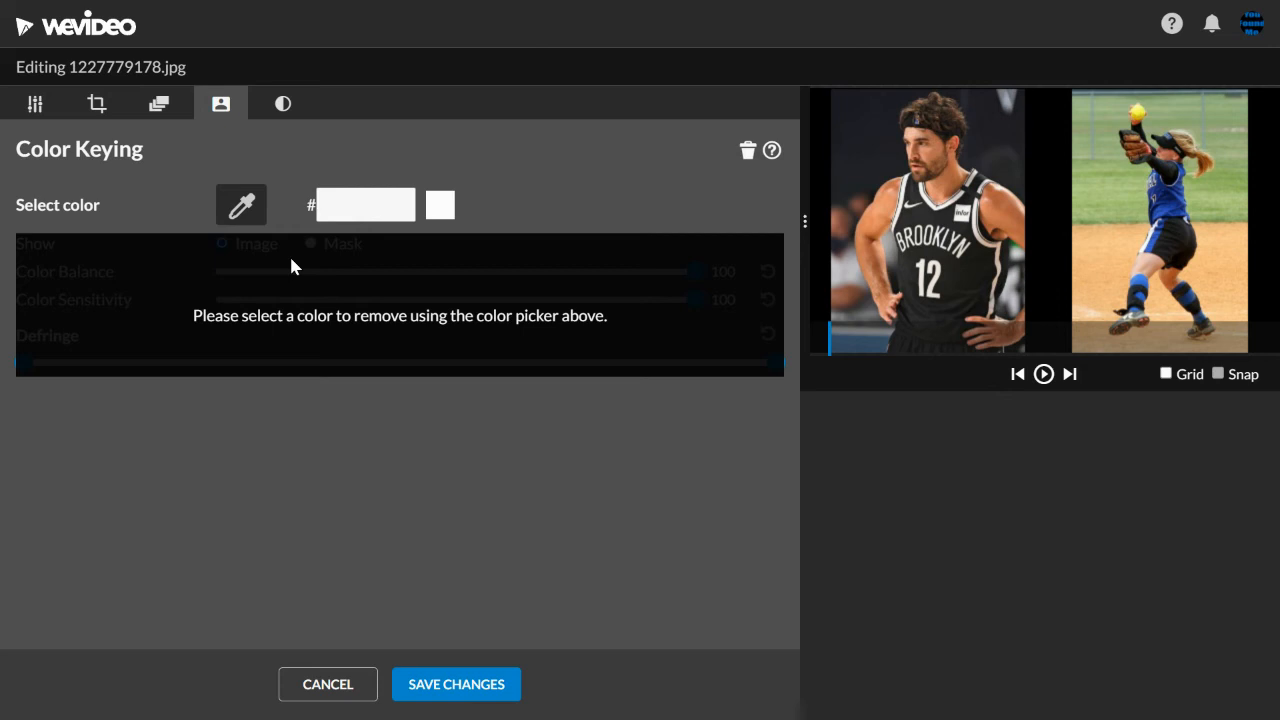
pyautogui.click(241, 206)
pyautogui.click(960, 275)
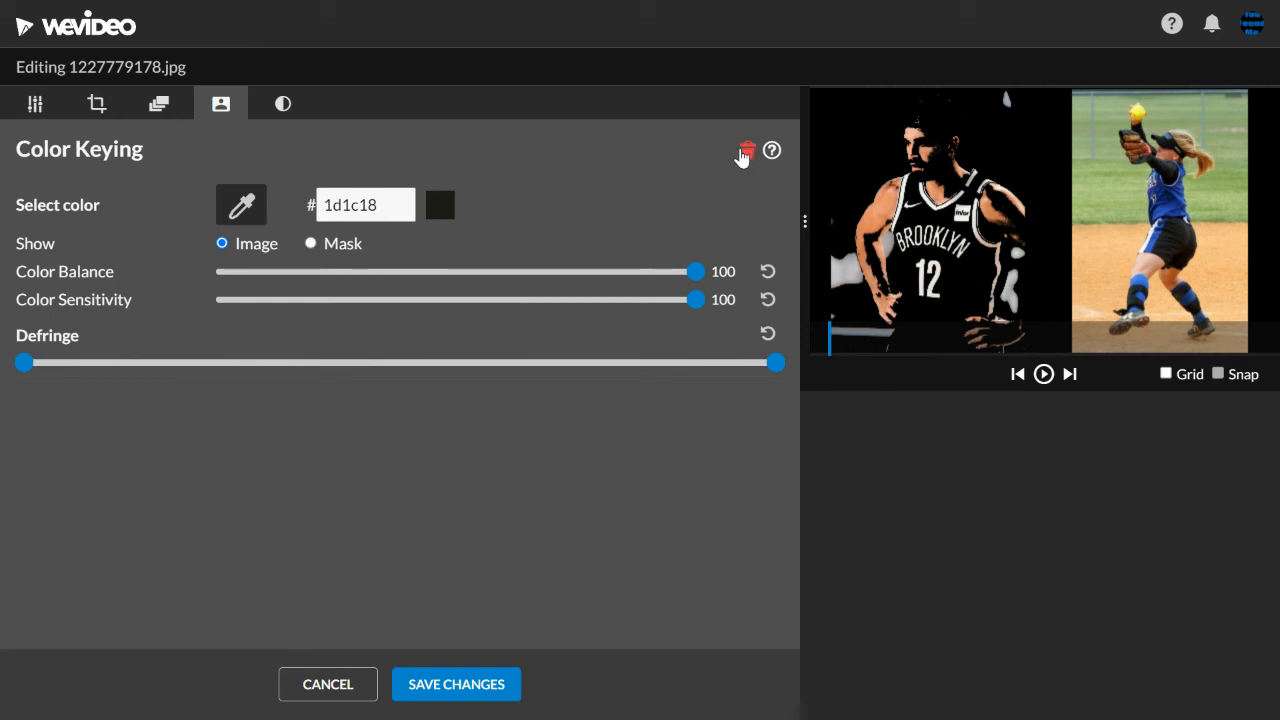
pyautogui.click(748, 152)
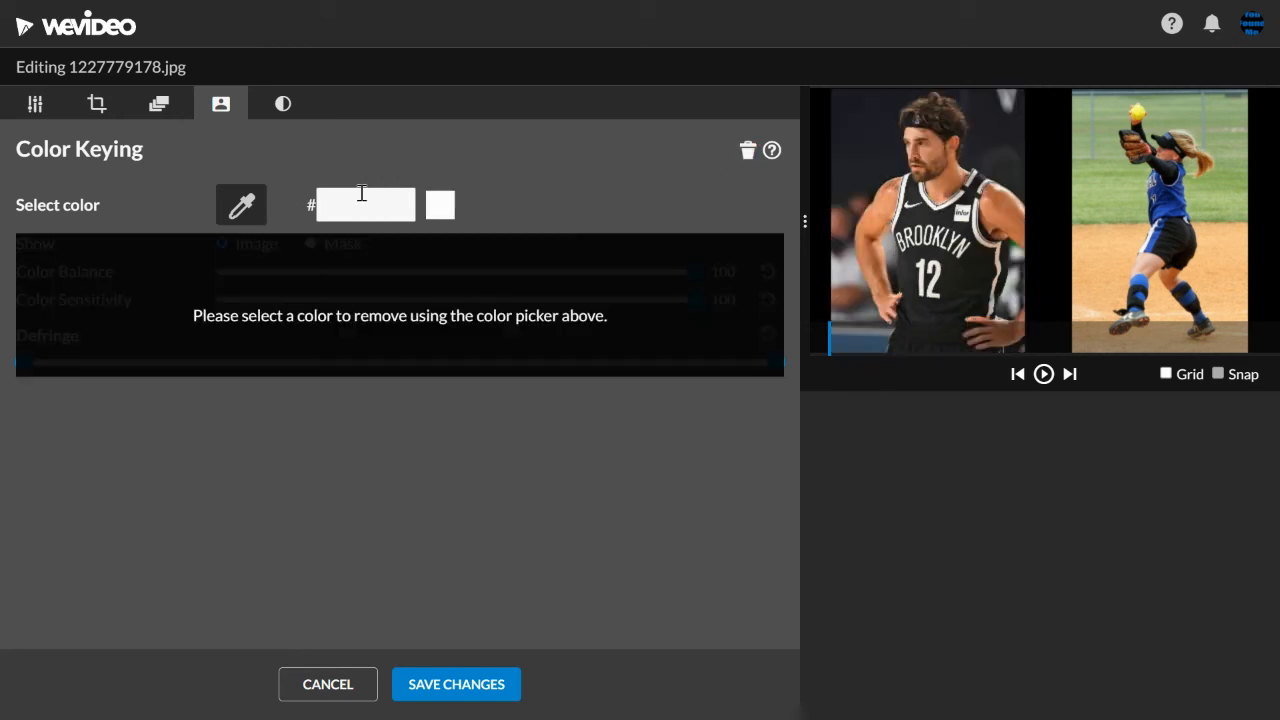
# Try keying the sand color fbc587 out of the basketball photo and discard the edit.
pyautogui.click(256, 208)
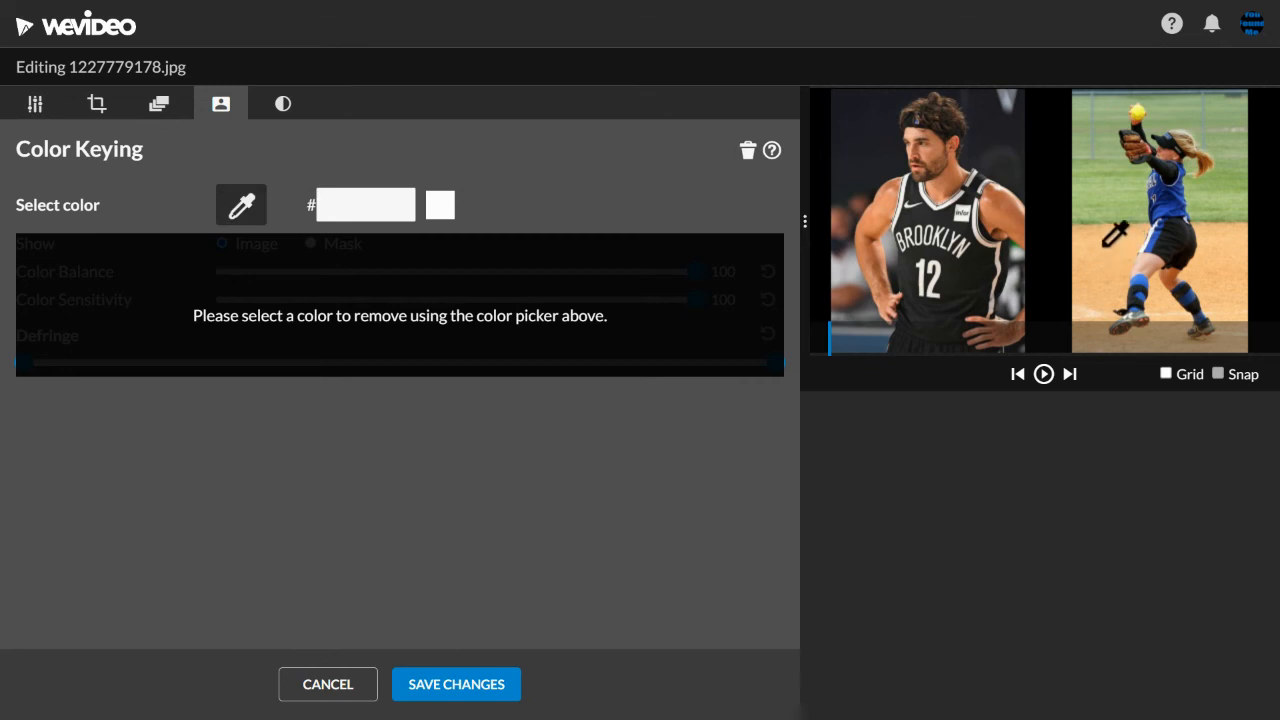
pyautogui.click(1209, 252)
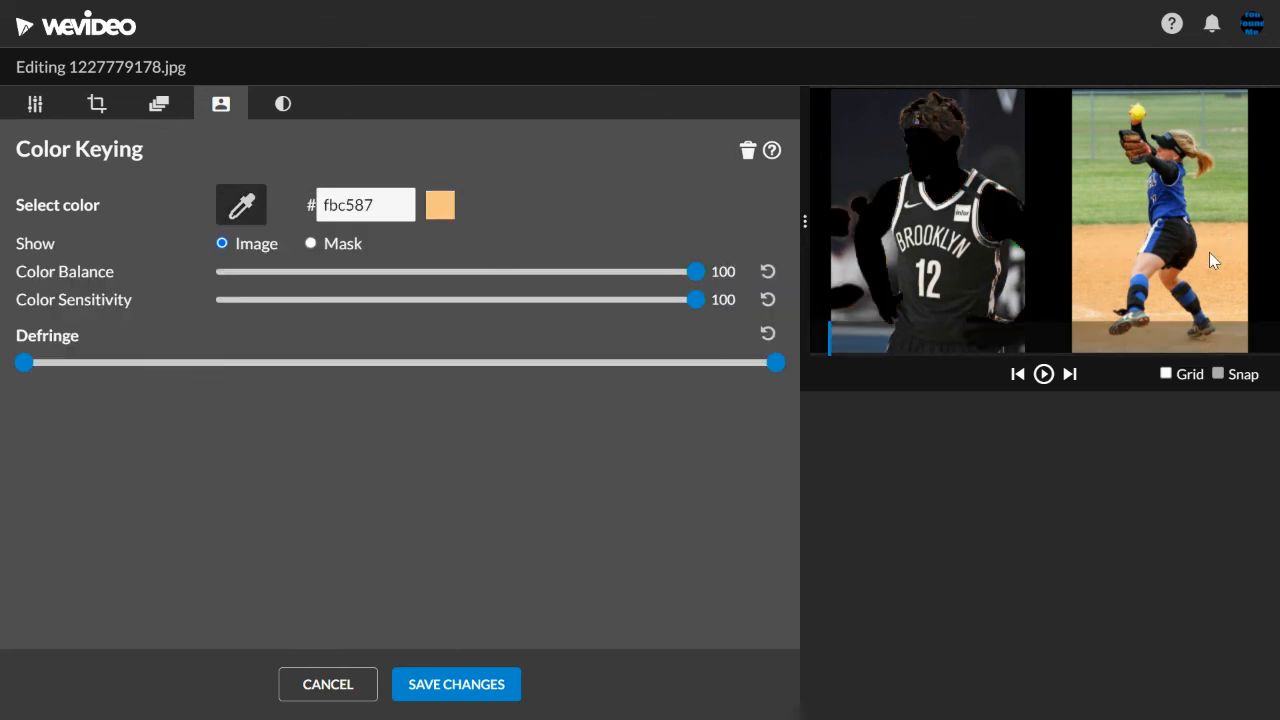
pyautogui.click(343, 684)
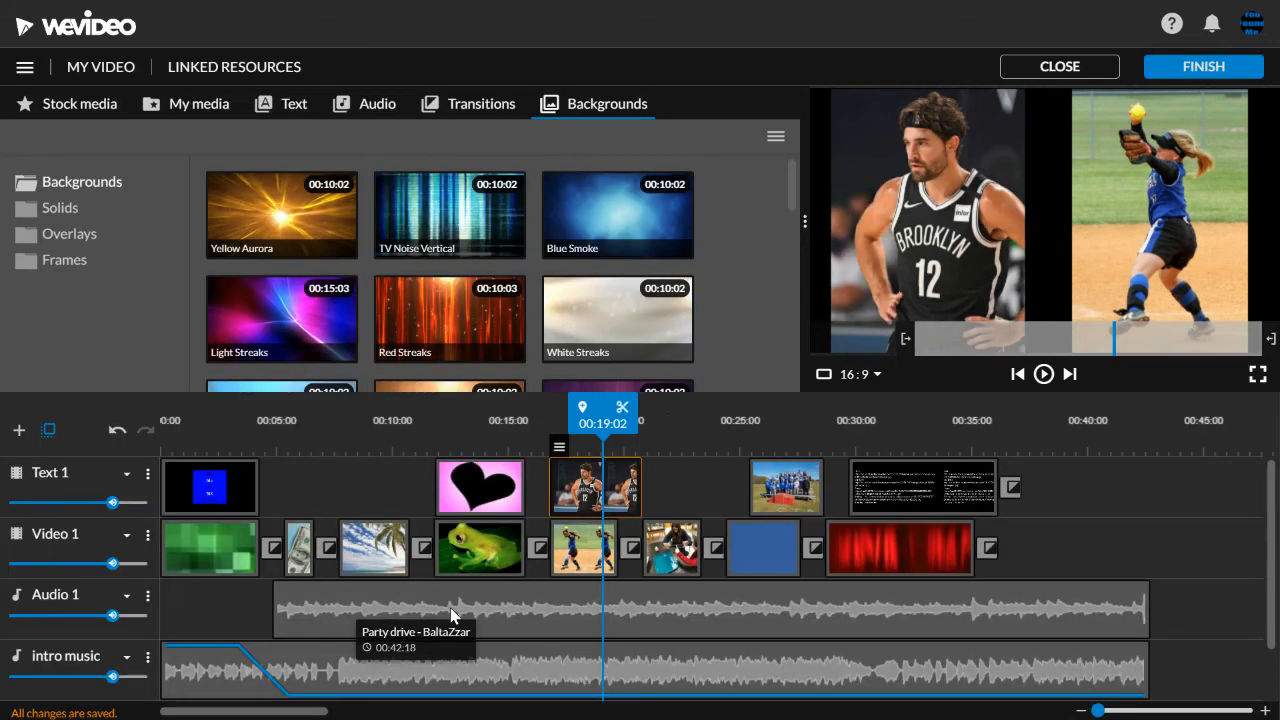
# Try keying the sand color f9c585 out of the softball pitcher photo, and clear the keying.
pyautogui.click(588, 555)
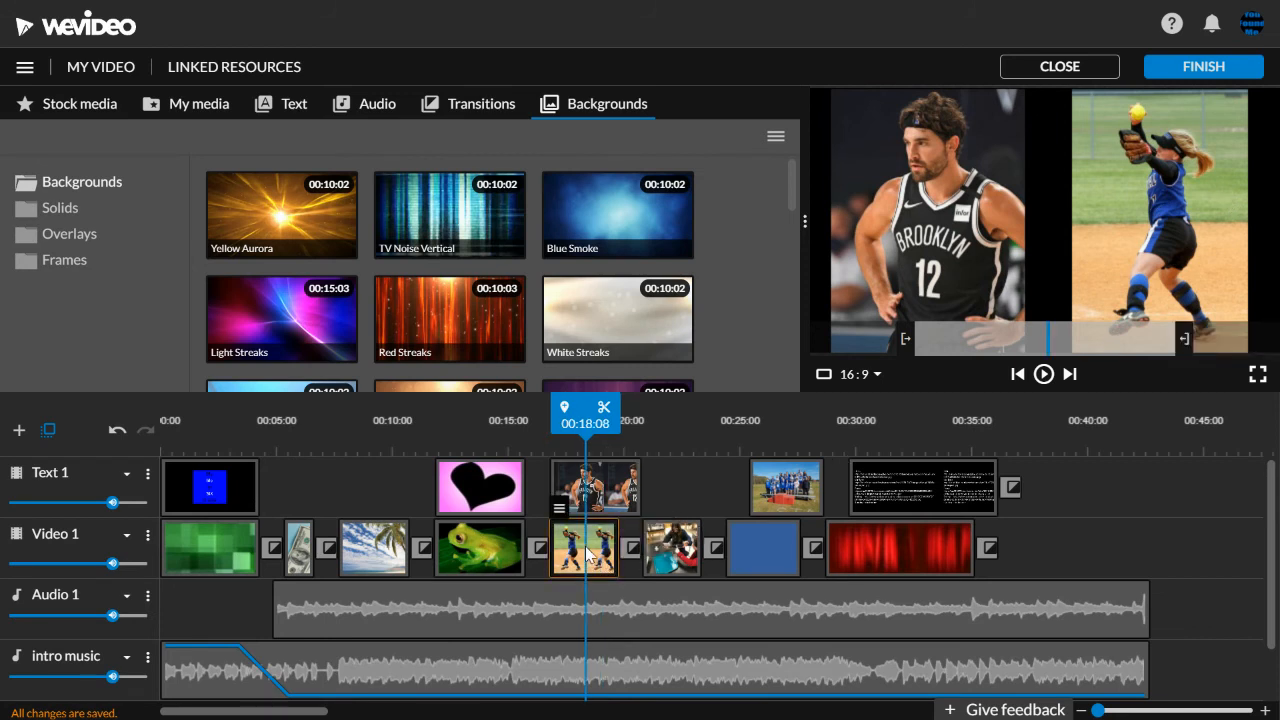
pyautogui.doubleClick(588, 555)
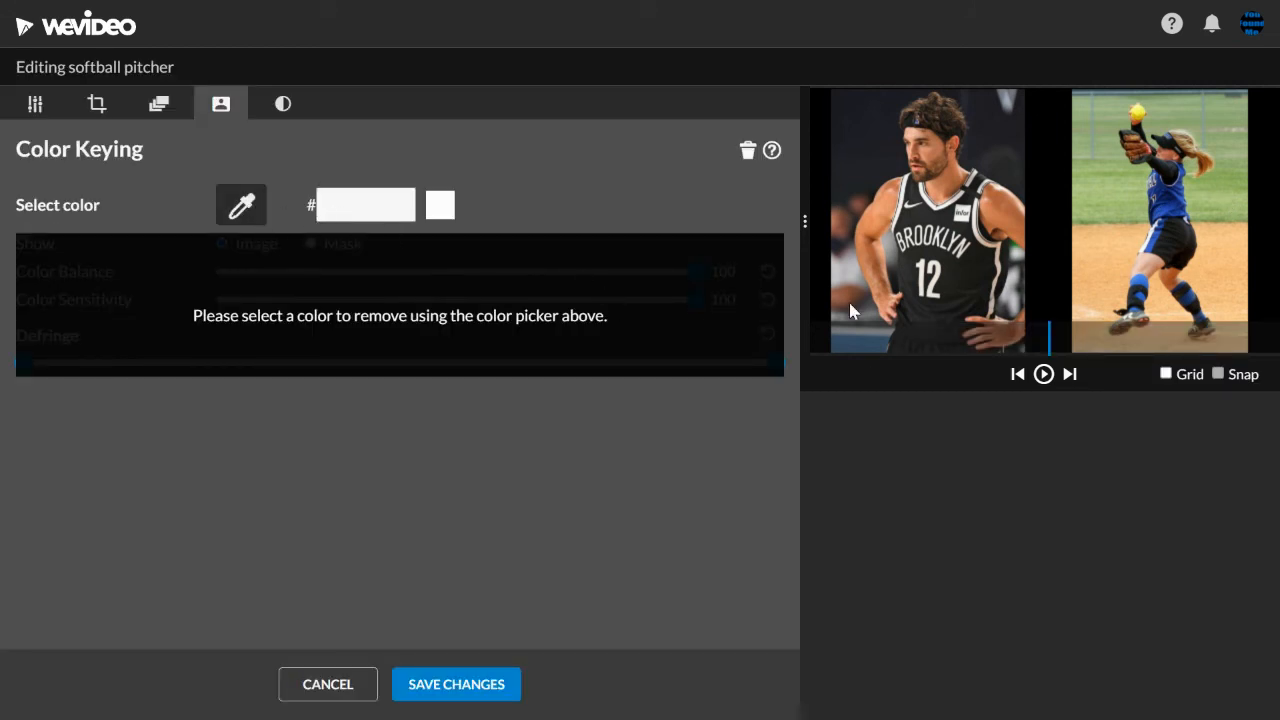
pyautogui.click(1215, 263)
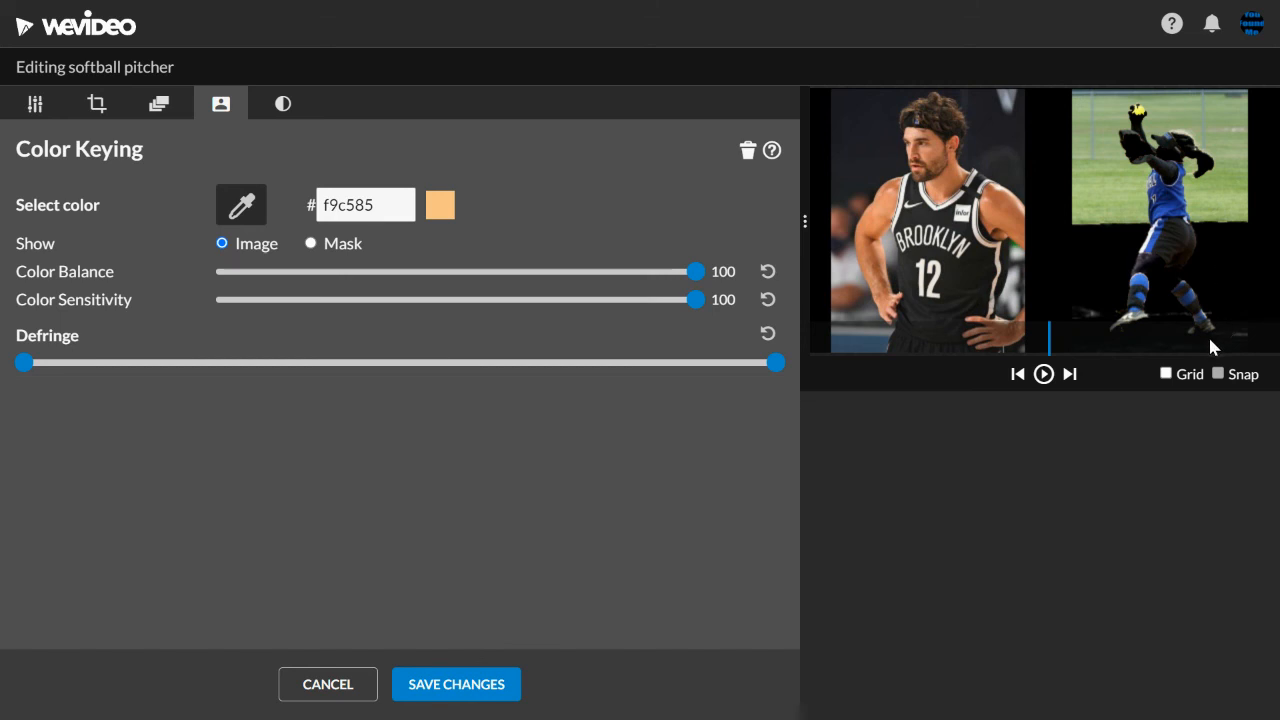
pyautogui.click(747, 155)
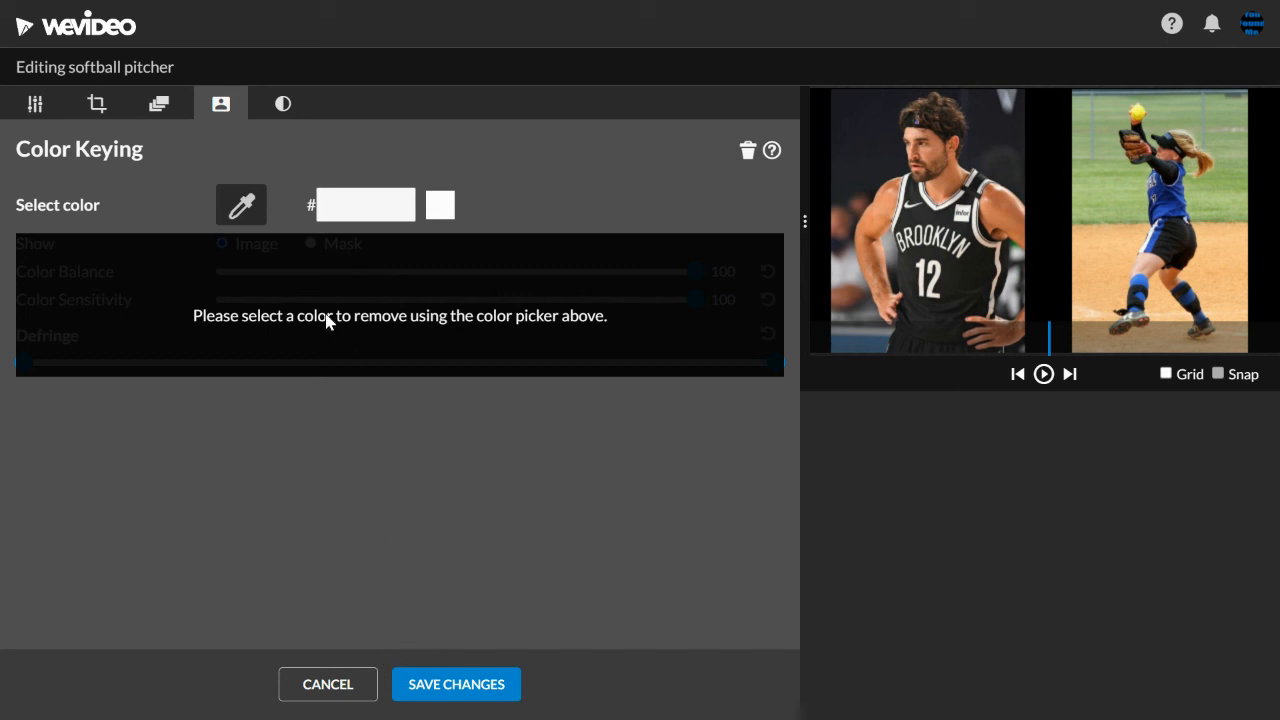
# Set the softball pitcher photo's brightness to -3, contrast 19, saturation -22, hue -11, temperature -6 and tint -13, and save.
pyautogui.click(285, 108)
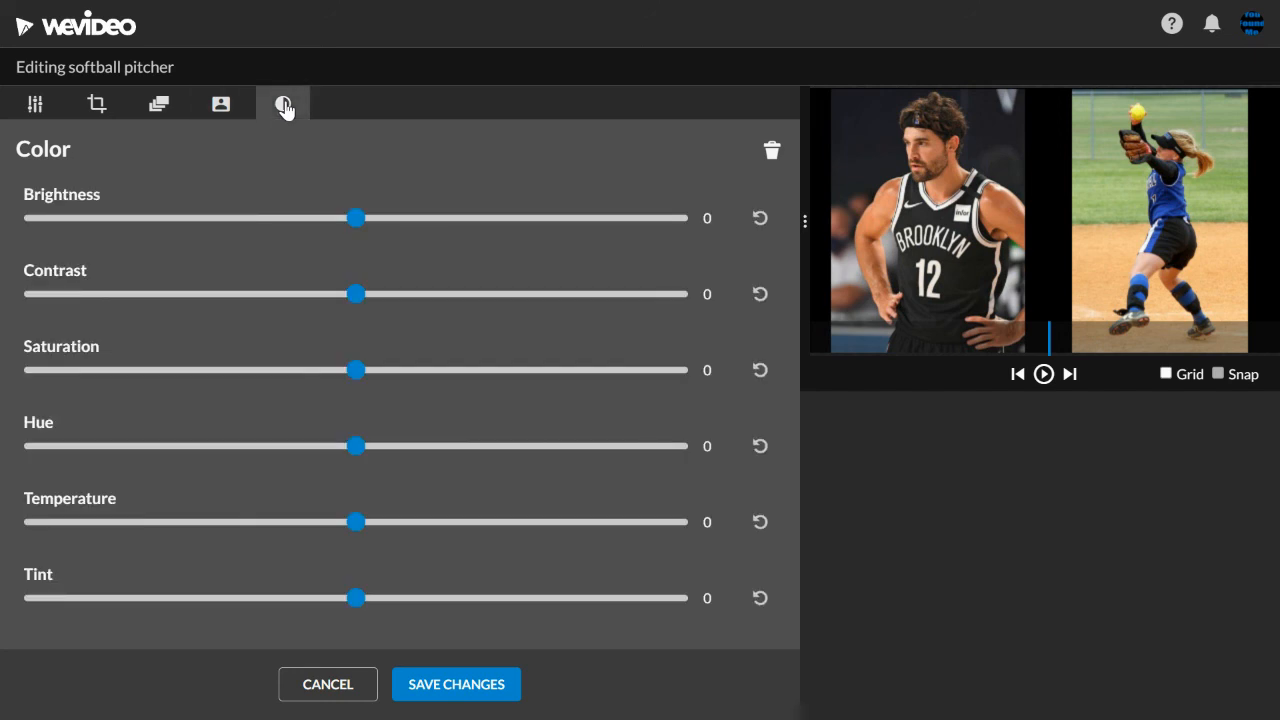
pyautogui.moveTo(355, 219)
pyautogui.mouseDown()
pyautogui.moveTo(420, 228)
pyautogui.moveTo(346, 226)
pyautogui.mouseUp()
pyautogui.moveTo(366, 299); pyautogui.dragTo(415, 306)
pyautogui.moveTo(351, 383); pyautogui.dragTo(281, 379)
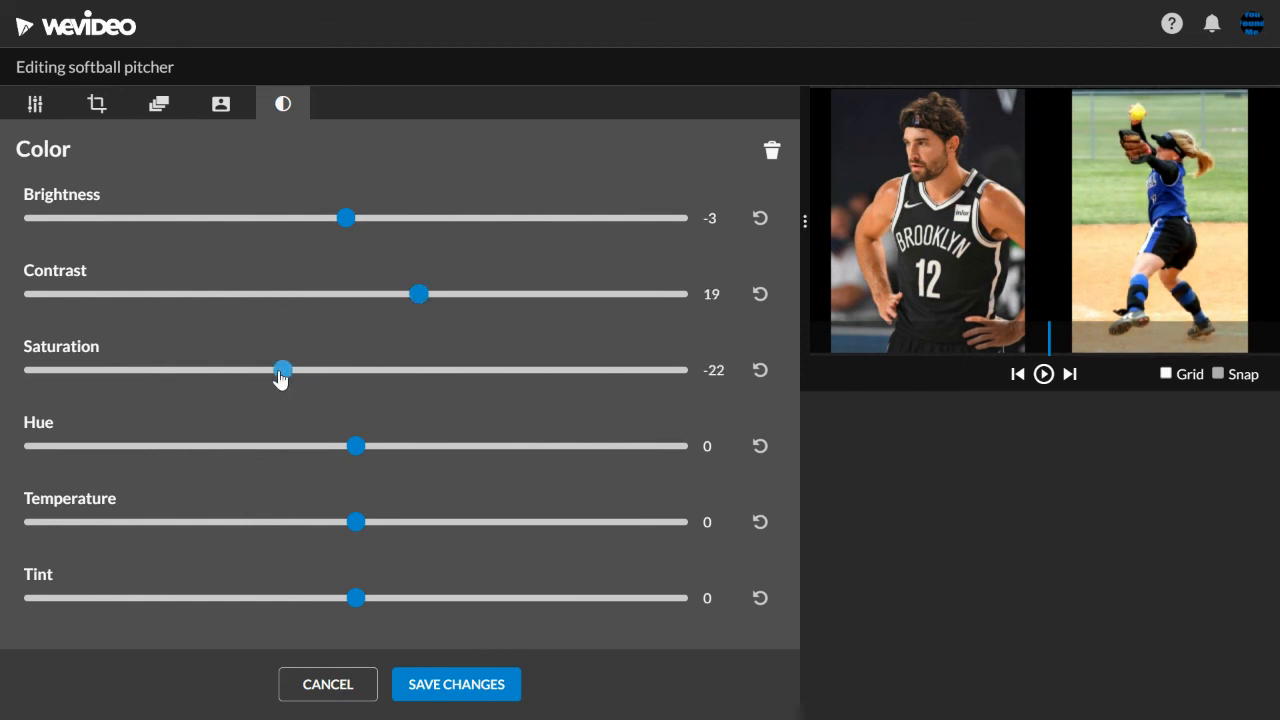
pyautogui.moveTo(354, 451)
pyautogui.mouseDown()
pyautogui.moveTo(403, 457)
pyautogui.moveTo(333, 463)
pyautogui.mouseUp()
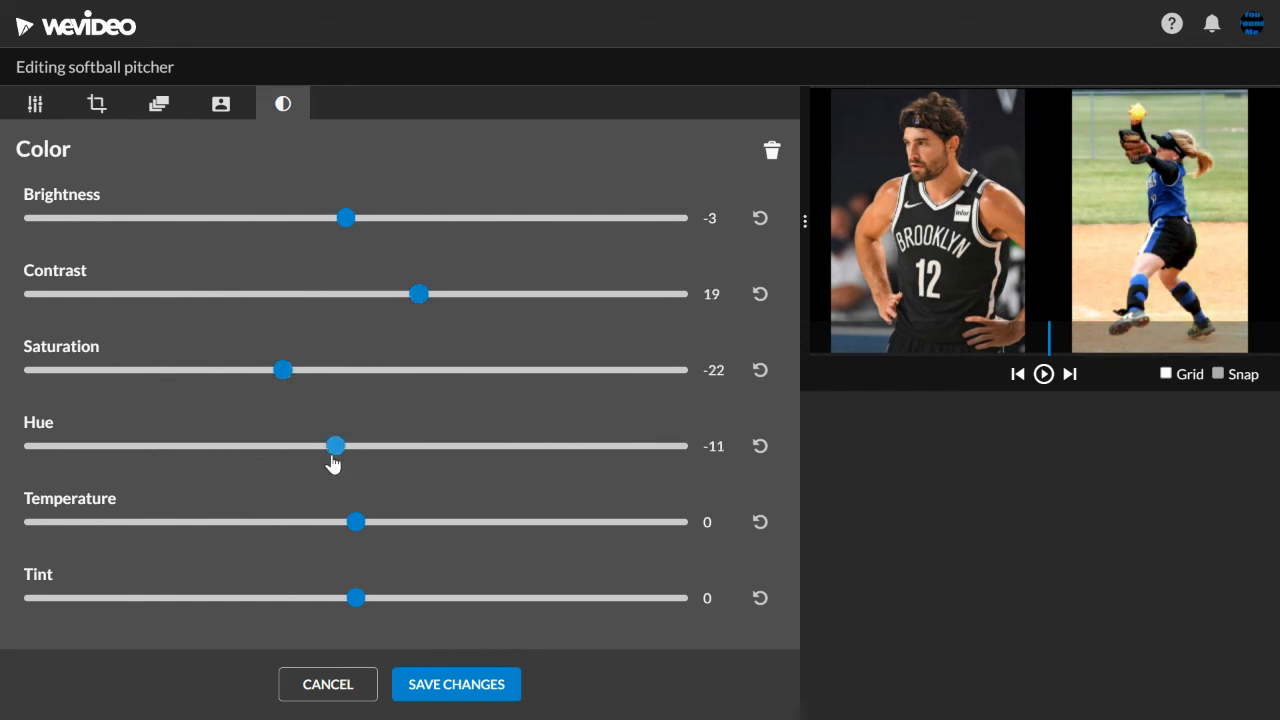
pyautogui.moveTo(350, 528)
pyautogui.mouseDown()
pyautogui.moveTo(391, 526)
pyautogui.moveTo(330, 529)
pyautogui.mouseUp()
pyautogui.moveTo(356, 598); pyautogui.dragTo(315, 600)
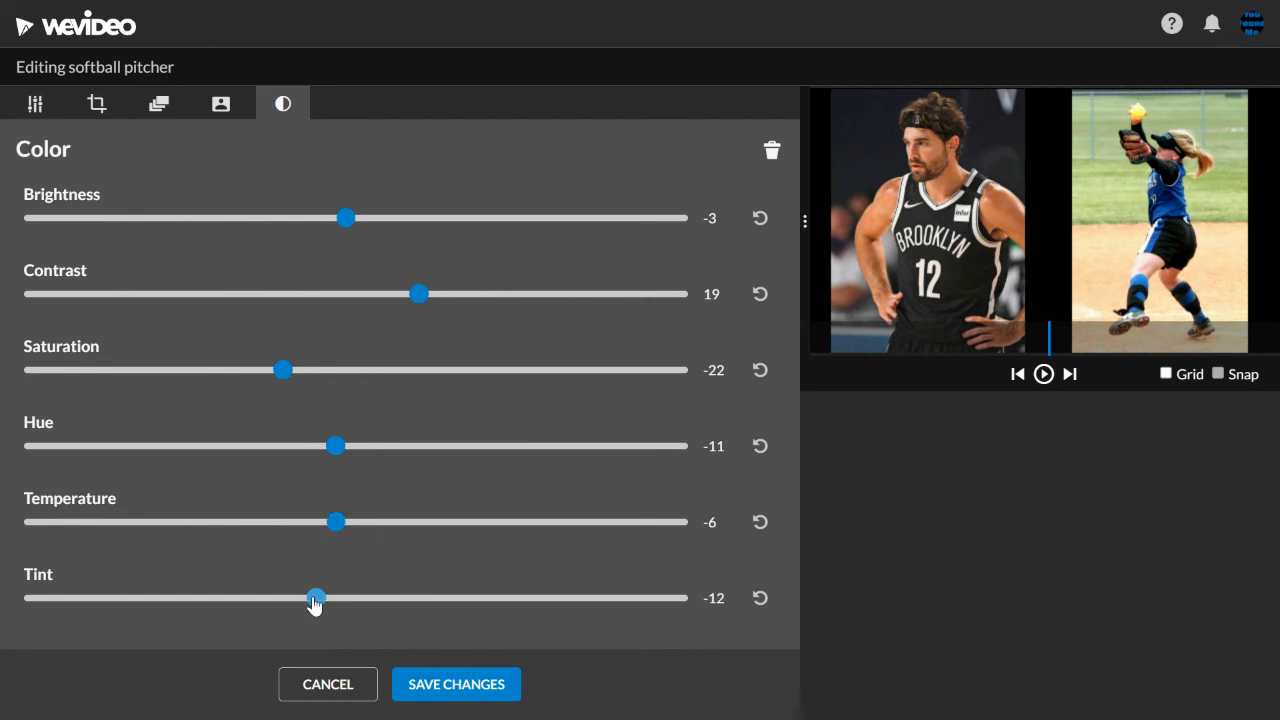
pyautogui.click(417, 683)
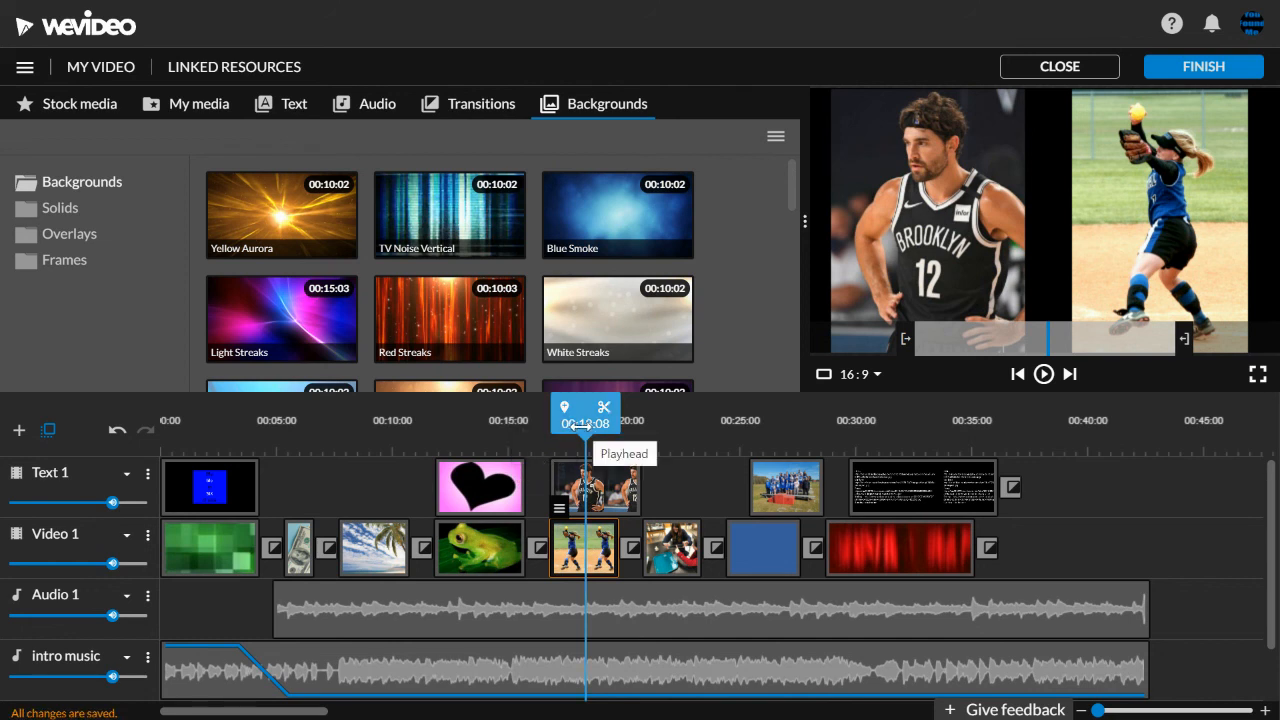
# Reopen the softball pitcher photo for editing and review its animation and crop settings.
pyautogui.doubleClick(585, 552)
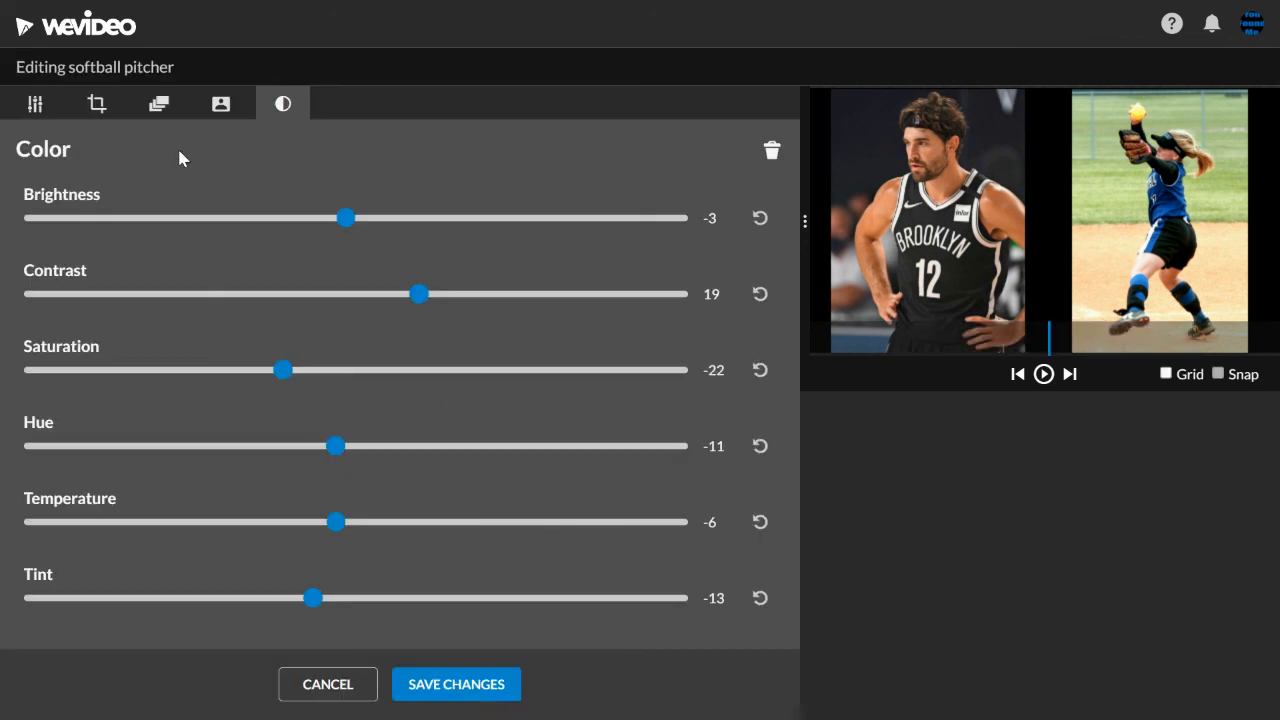
pyautogui.click(35, 105)
pyautogui.click(88, 105)
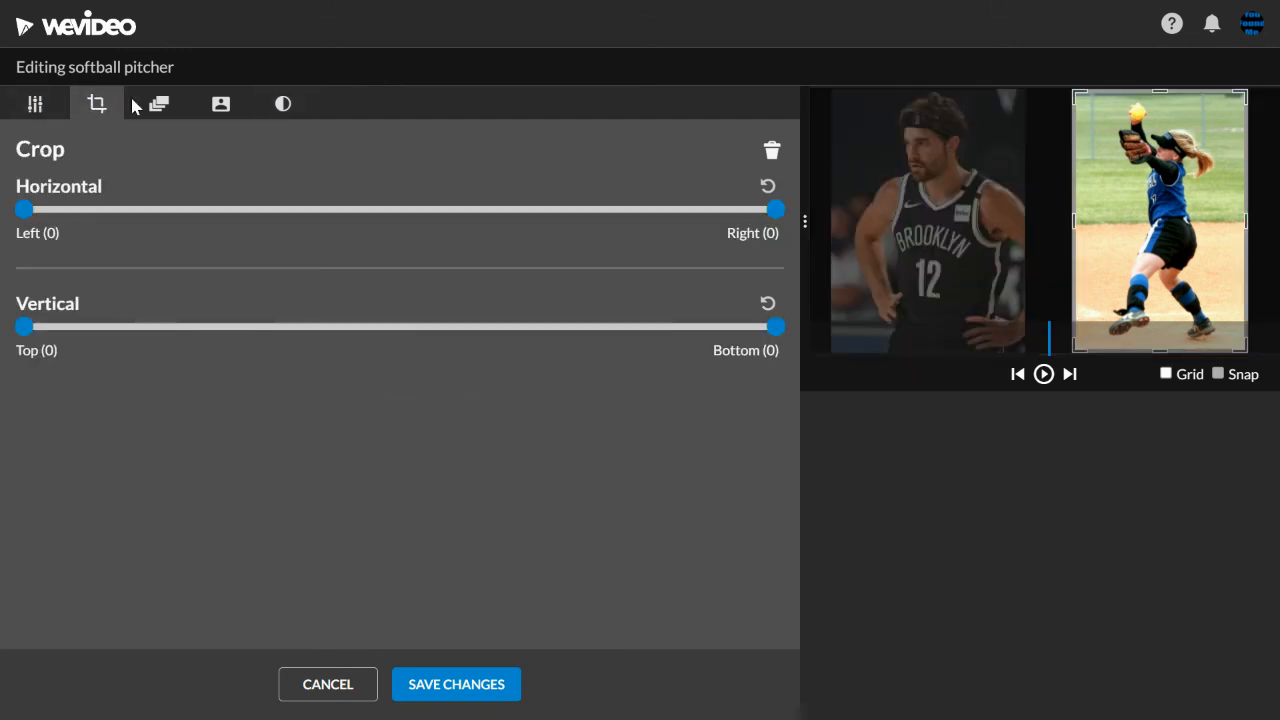